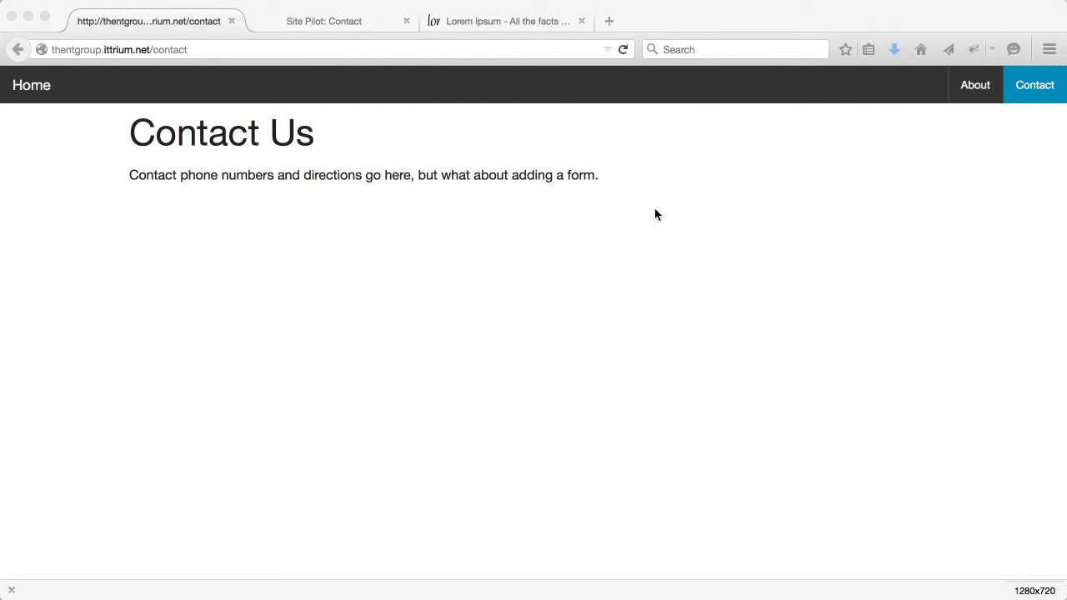
# Switch to the 'Site Pilot: Contact' browser tab to show the Contact page
pyautogui.click(328, 23)
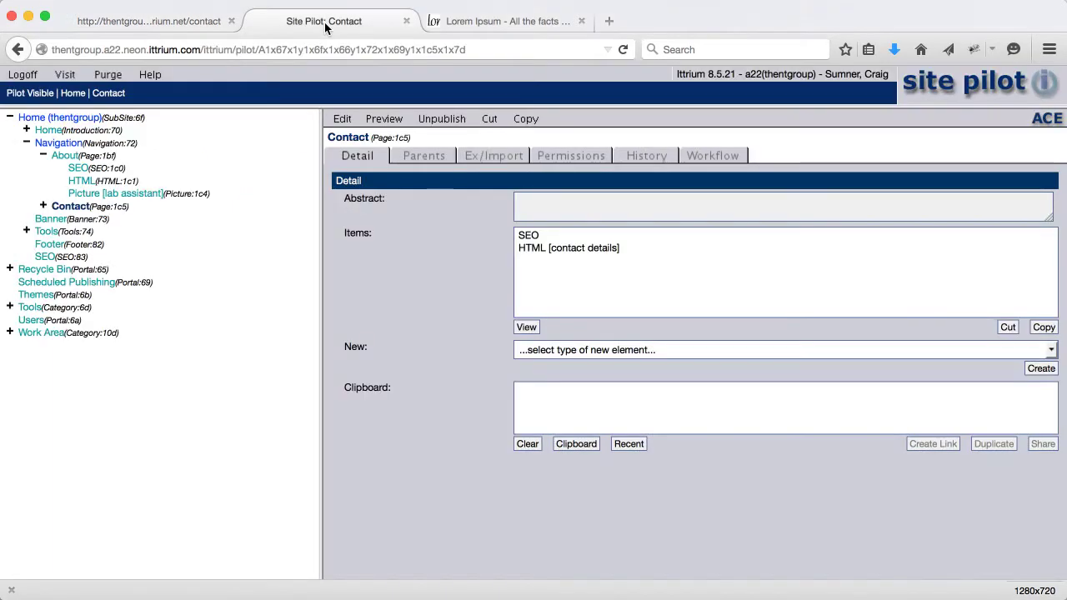
# Create a new Dashboard element in the Contact page's contents
pyautogui.click(42, 206)
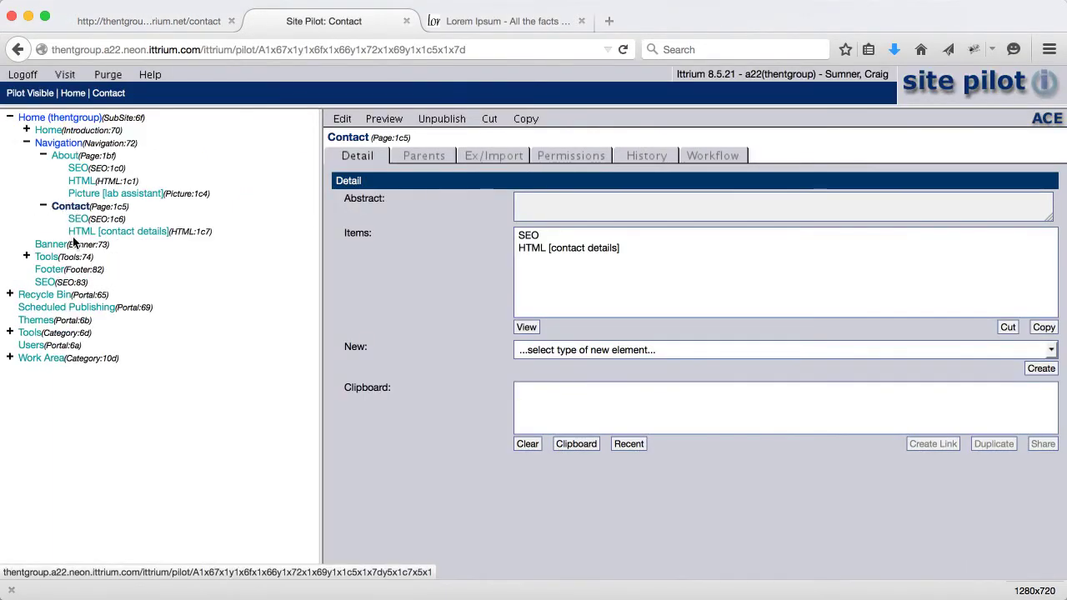
pyautogui.click(70, 205)
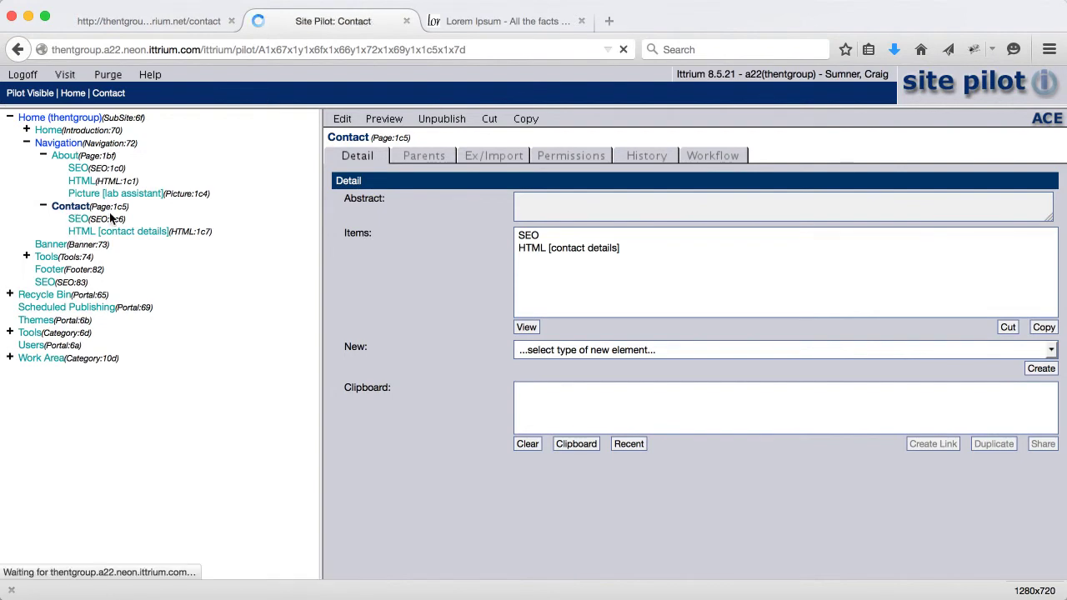
pyautogui.click(342, 120)
pyautogui.click(497, 159)
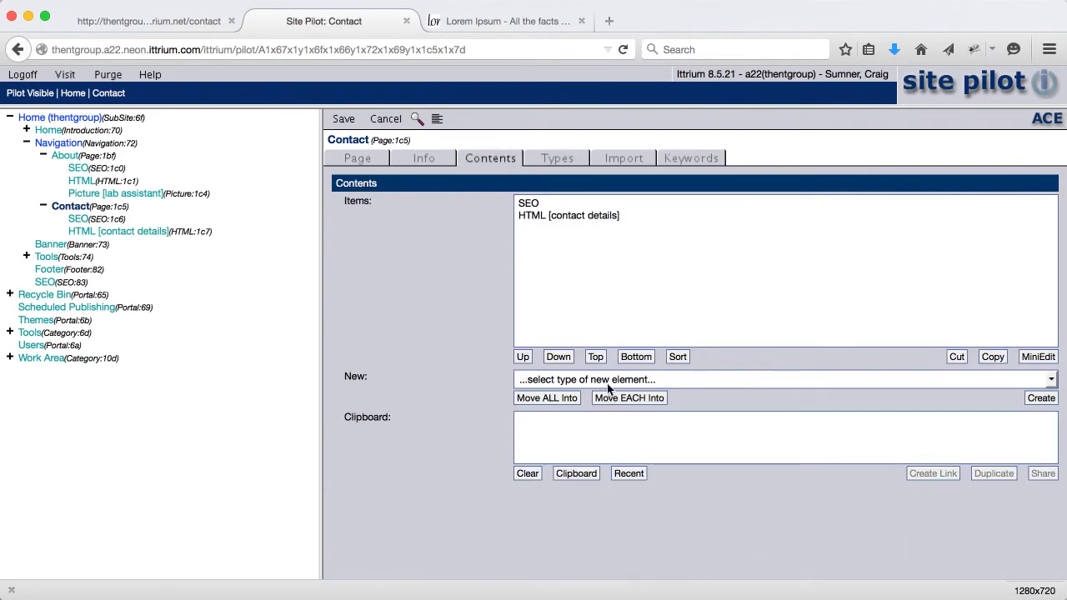
pyautogui.click(602, 380)
pyautogui.click(591, 421)
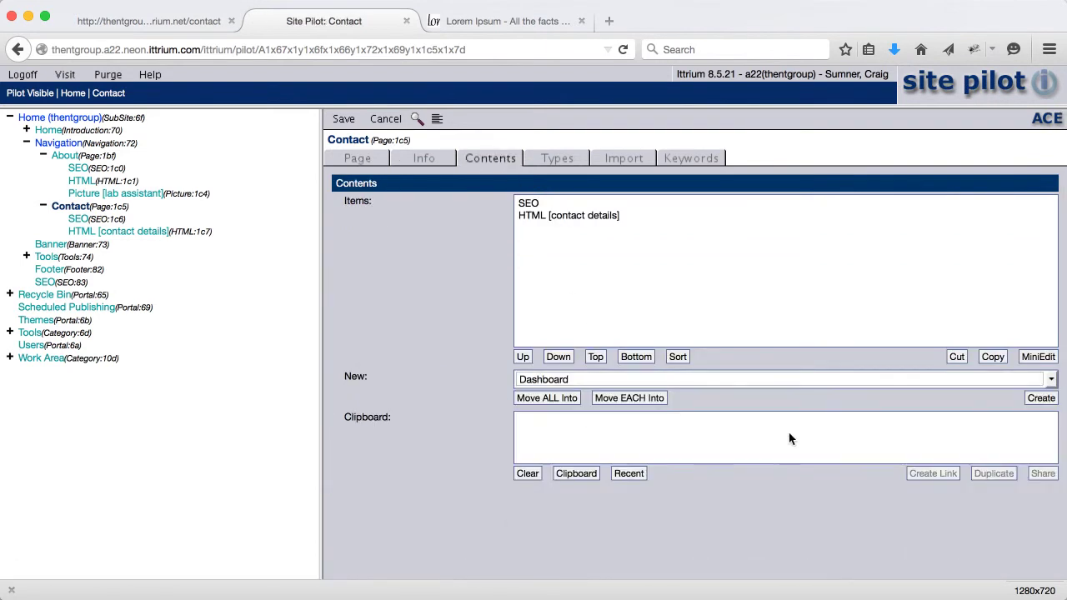
pyautogui.click(1041, 399)
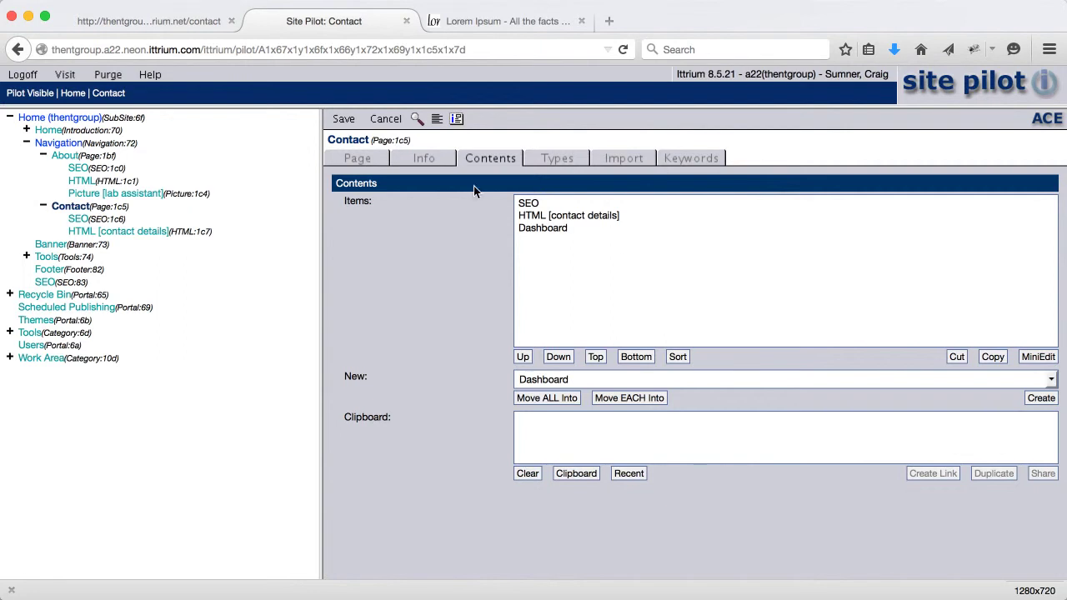
# Title the dashboard 'Dashboard [contact form]' with column span 12(100%) and 12 columns per cell, then save
pyautogui.click(456, 120)
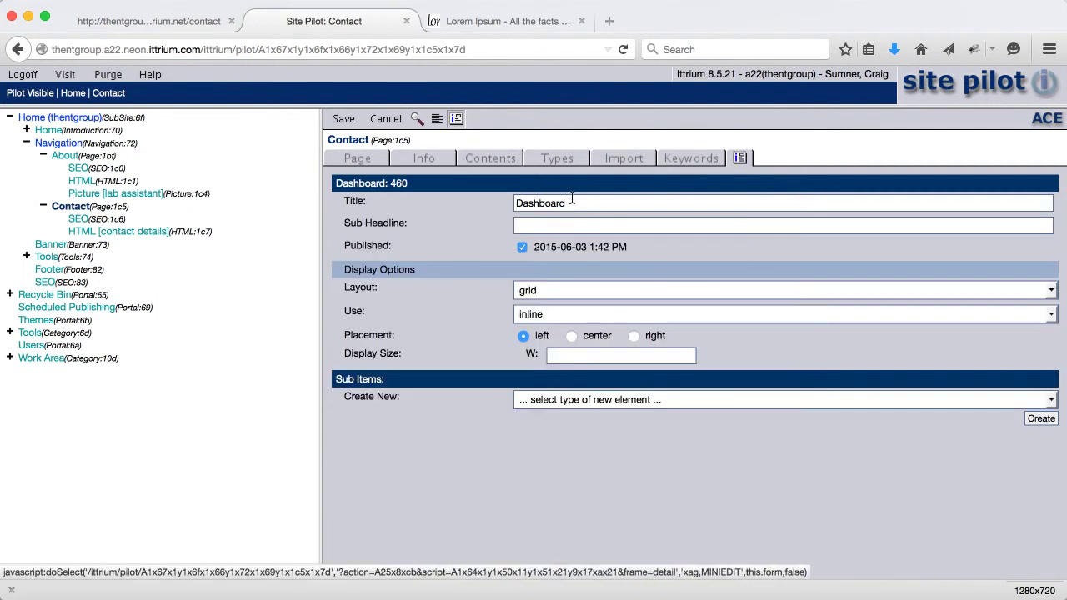
pyautogui.write('[')
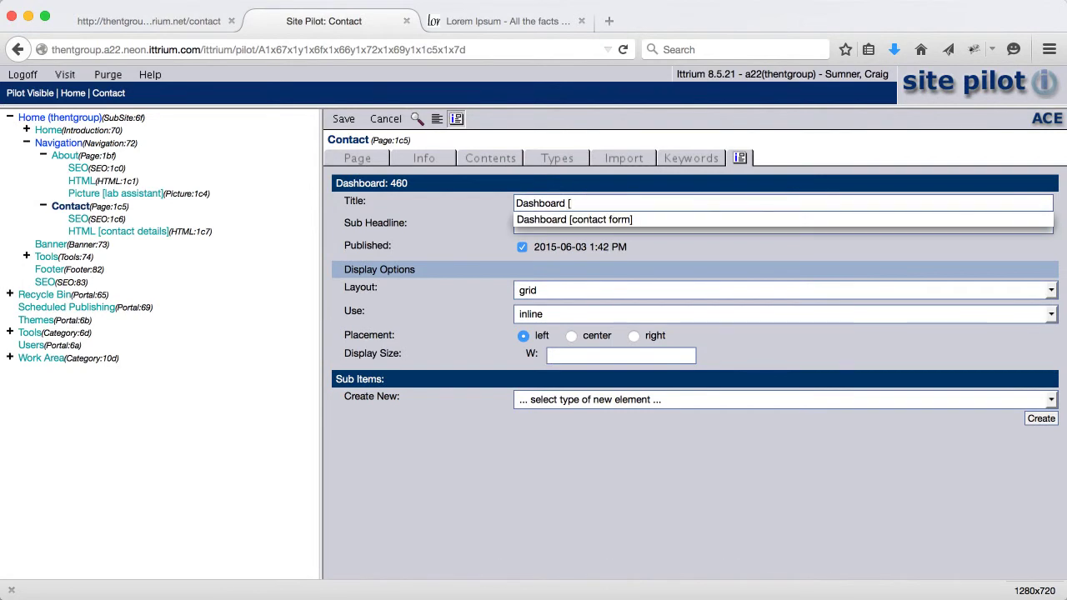
pyautogui.write('contact form')
pyautogui.click(739, 158)
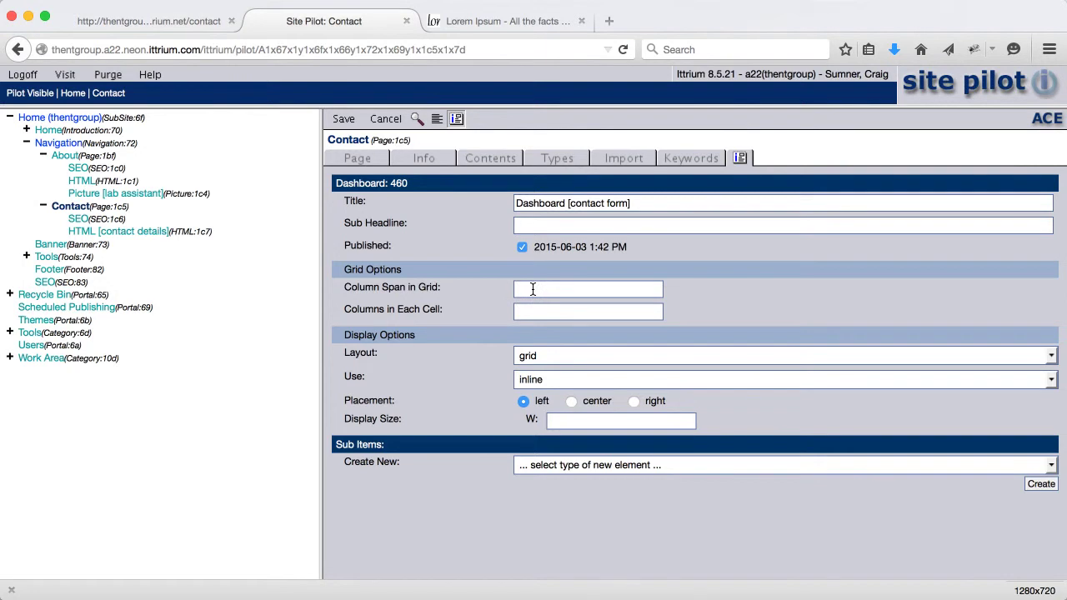
pyautogui.click(533, 289)
pyautogui.write('12')
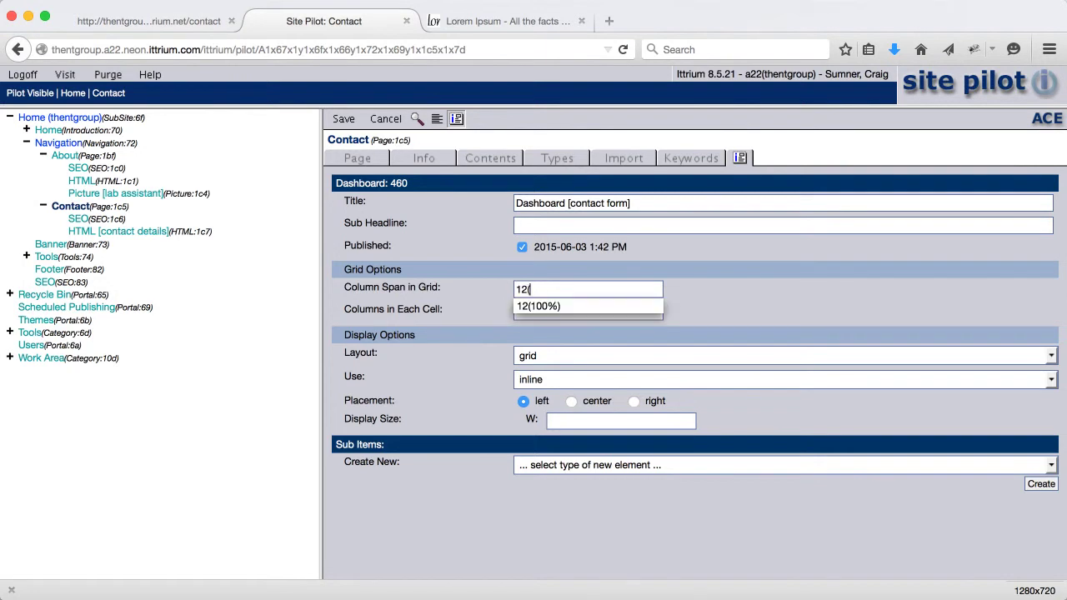
pyautogui.write('(100%)')
pyautogui.press('Escape')
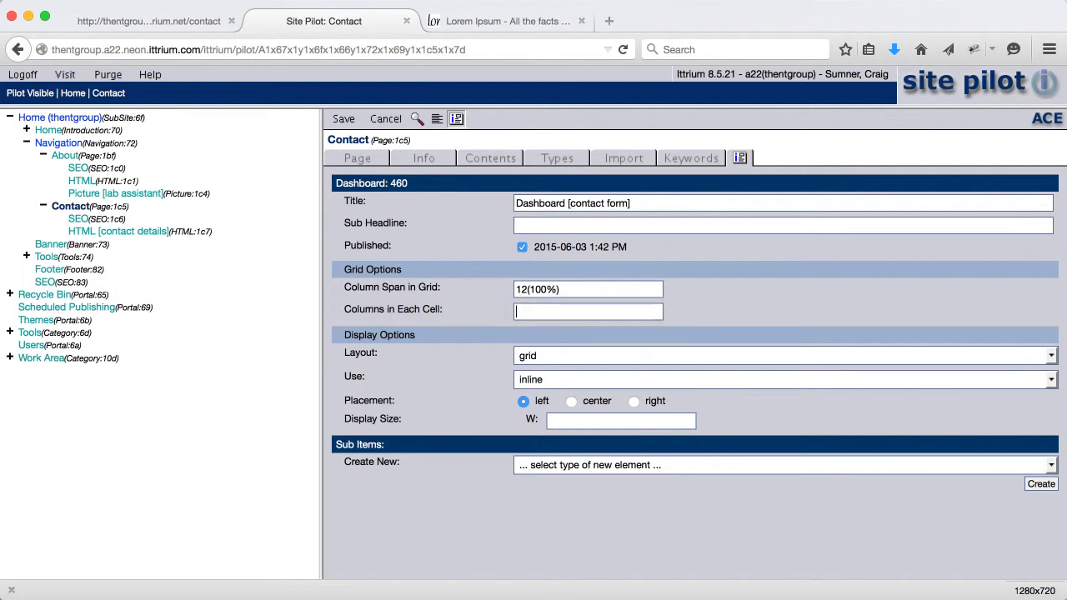
pyautogui.write('12')
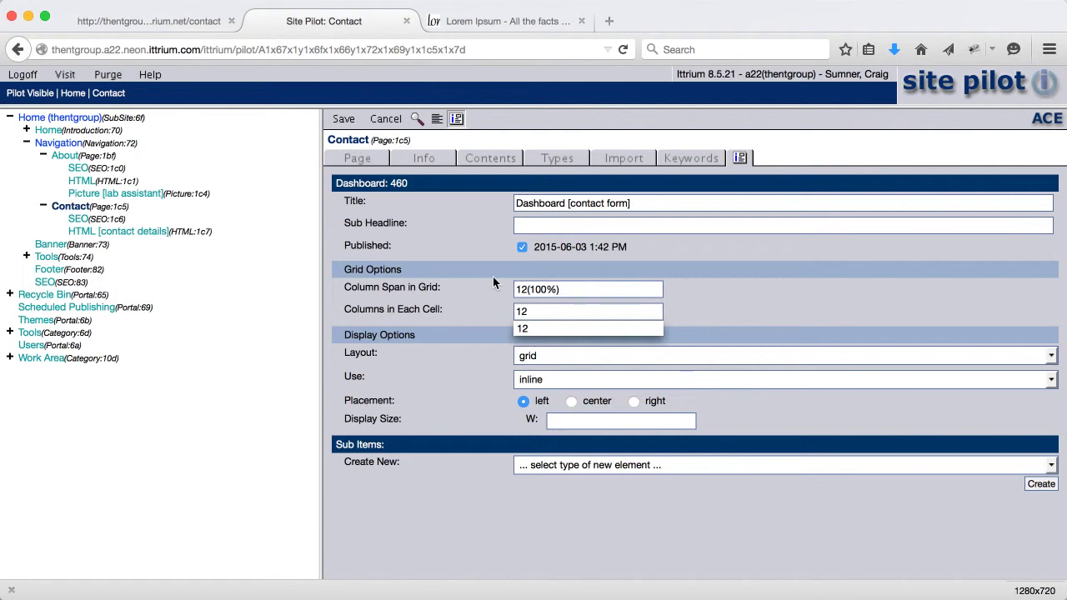
pyautogui.click(344, 120)
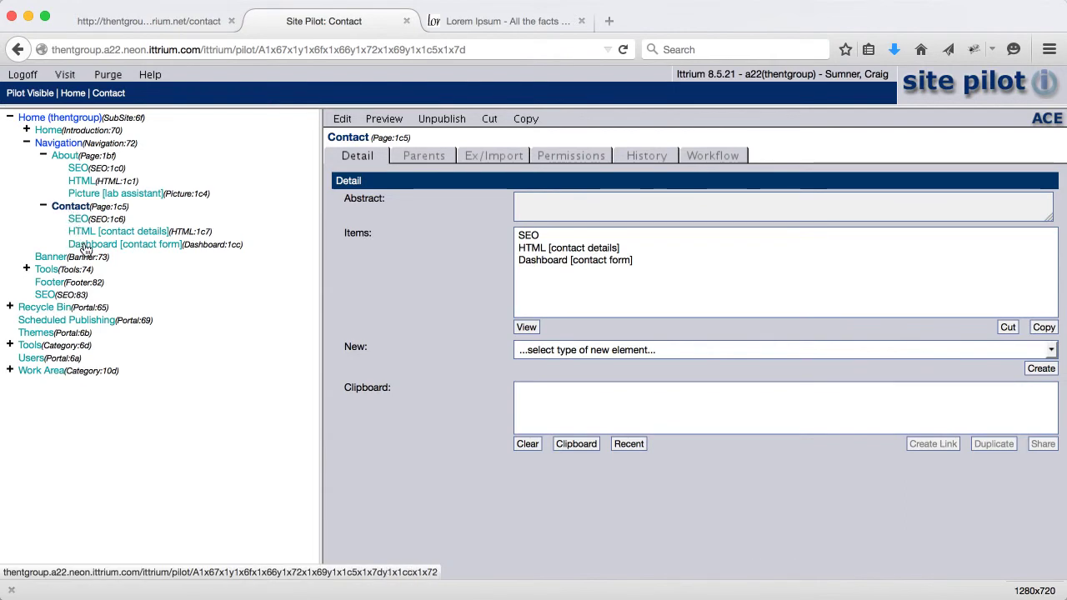
# Create three Gizmo elements inside Dashboard [contact form] and open the first one
pyautogui.click(87, 244)
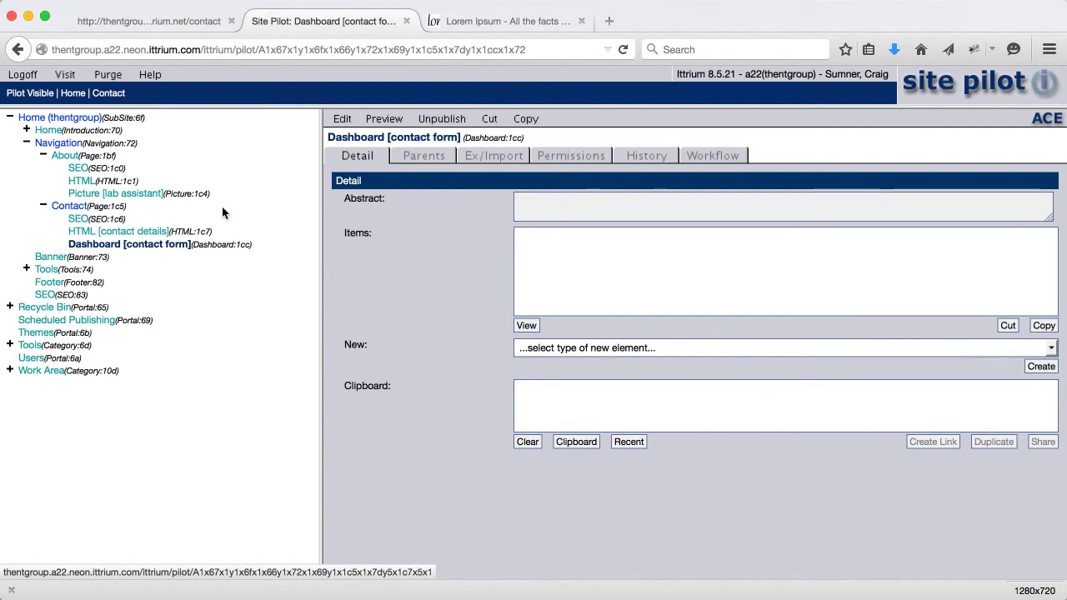
pyautogui.click(345, 121)
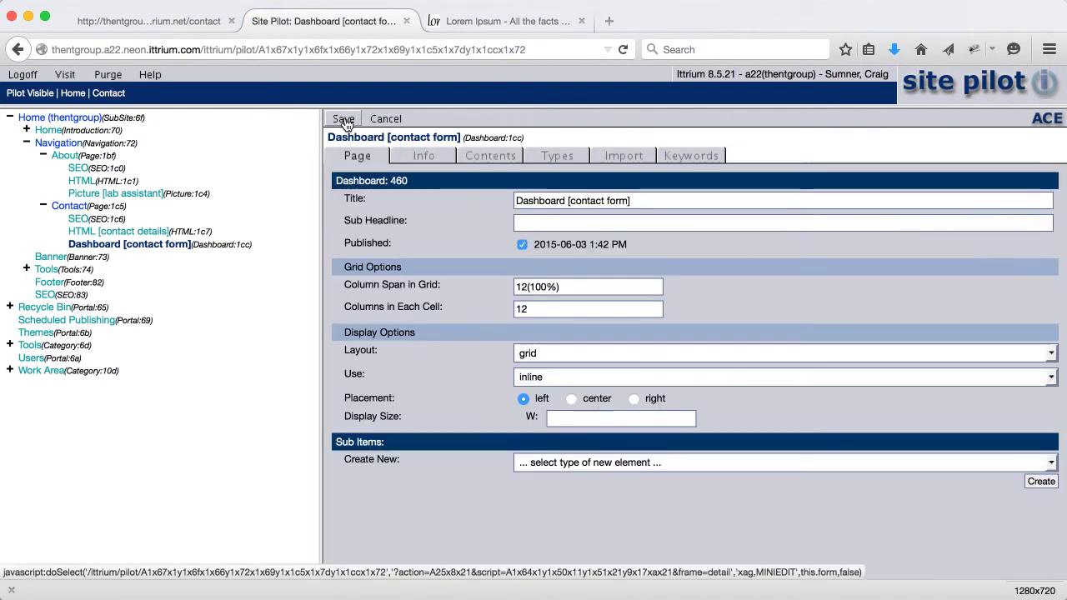
pyautogui.click(496, 160)
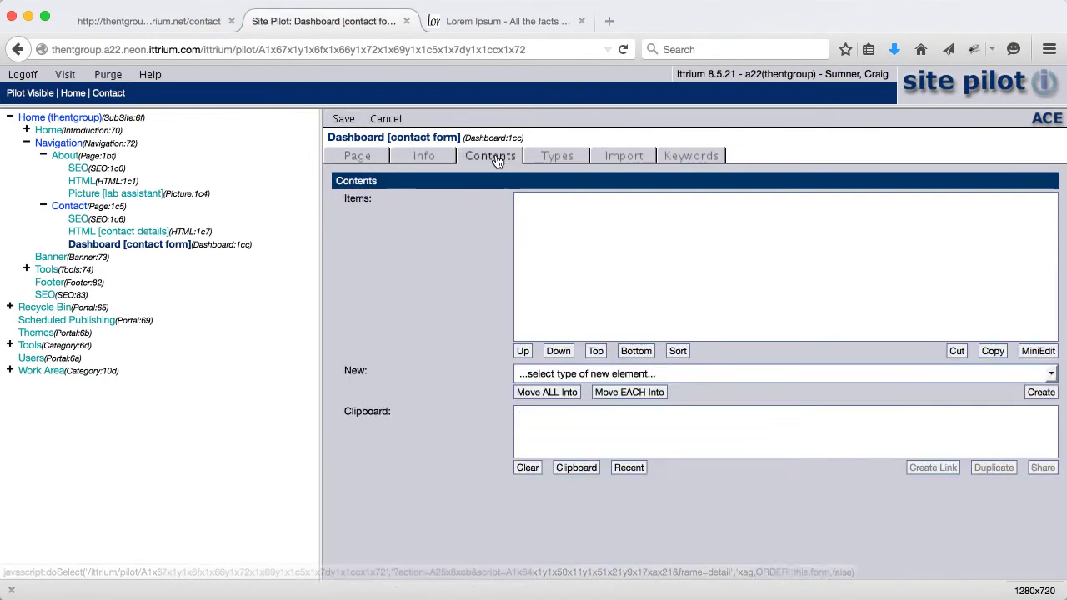
pyautogui.click(563, 376)
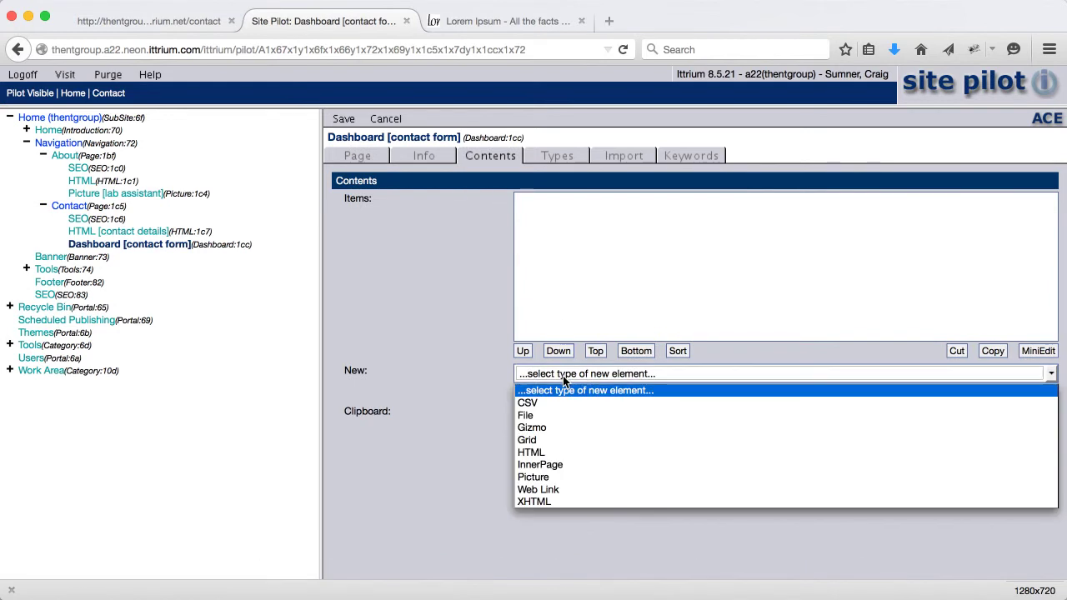
pyautogui.click(560, 429)
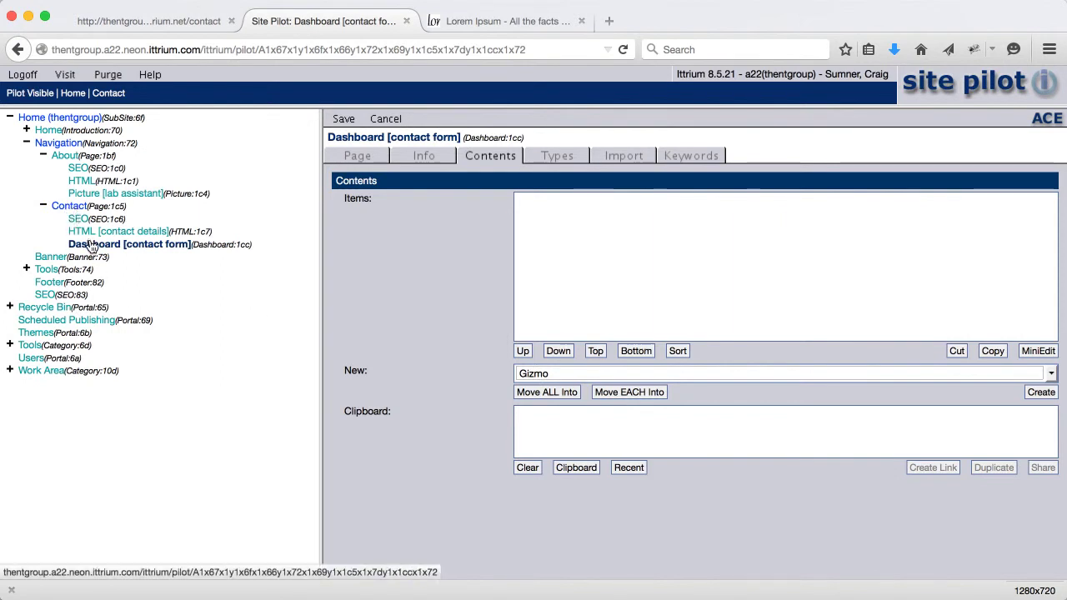
pyautogui.click(1041, 392)
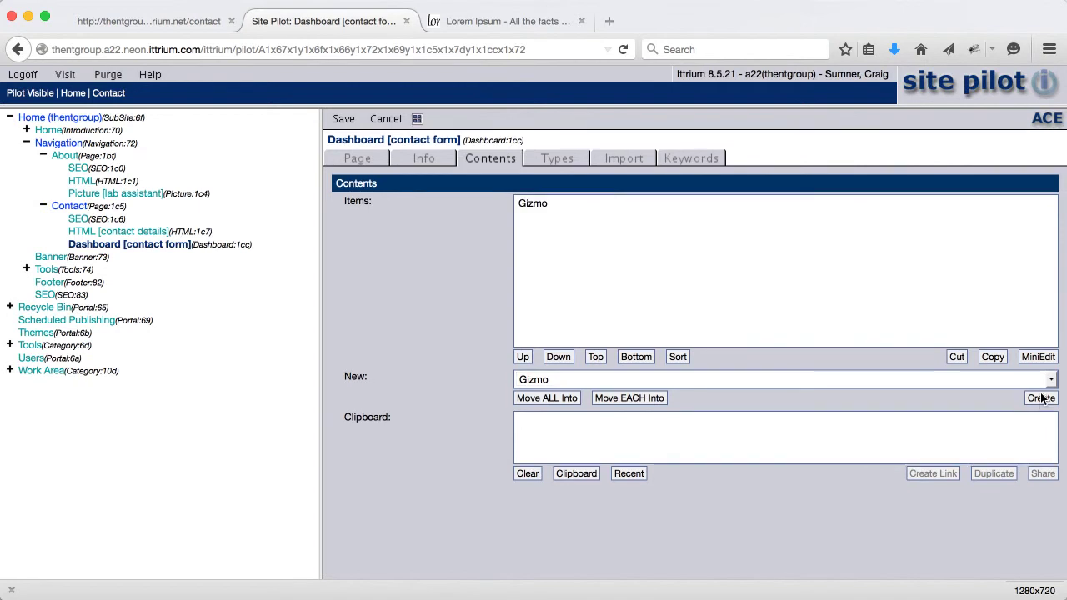
pyautogui.click(1042, 398)
pyautogui.click(1041, 400)
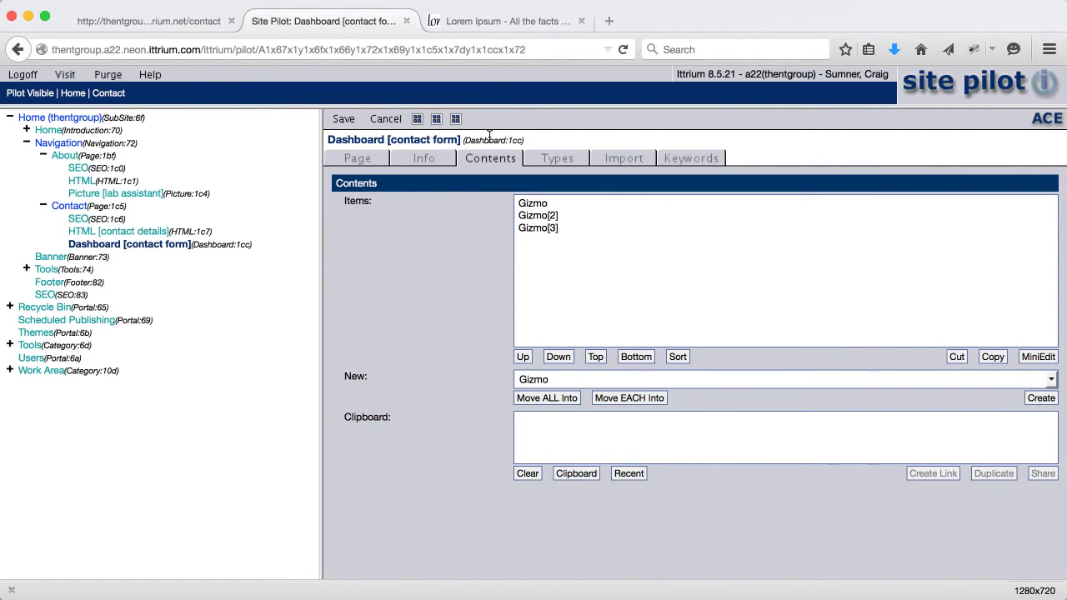
pyautogui.click(418, 120)
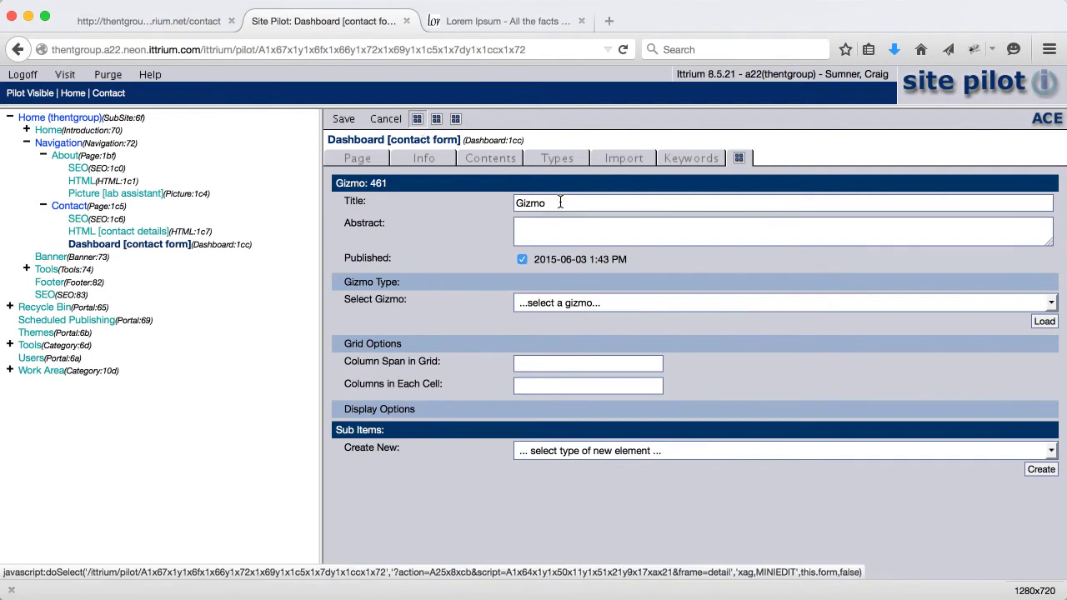
# Retitle the first Gizmo to gName
pyautogui.moveTo(560, 205); pyautogui.dragTo(489, 196)
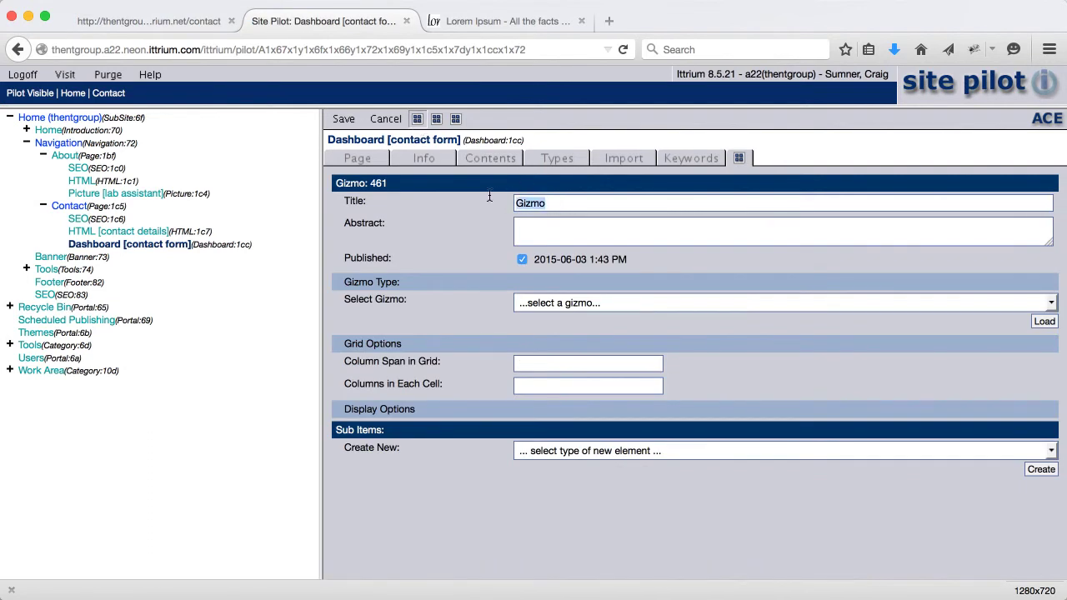
pyautogui.write('gName')
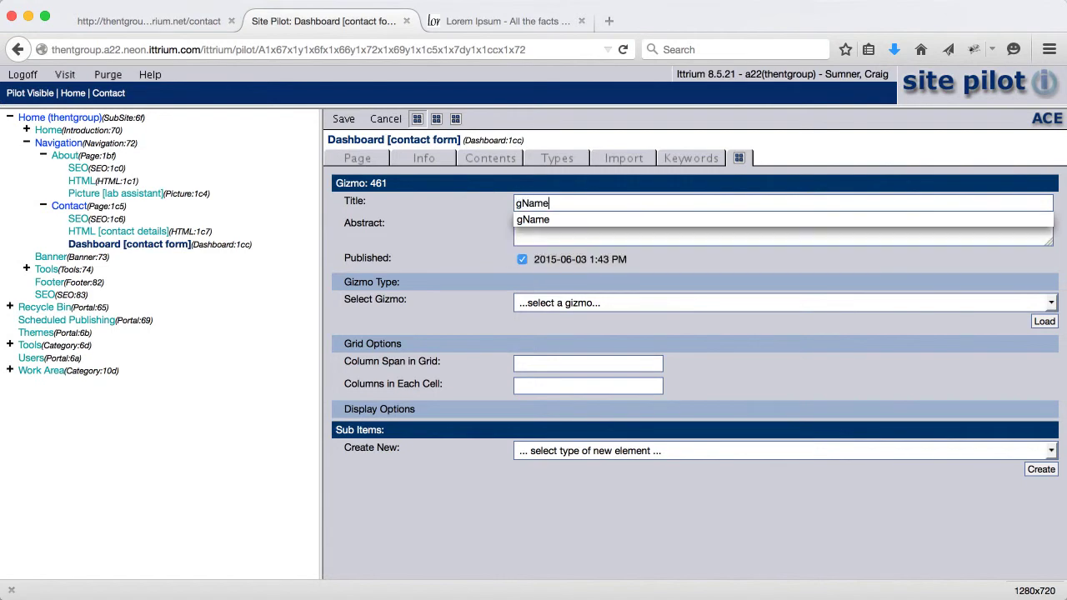
pyautogui.moveTo(555, 203); pyautogui.dragTo(480, 200)
# Load gName as a String field, make it required, and label it 'Name'
pyautogui.click(544, 304)
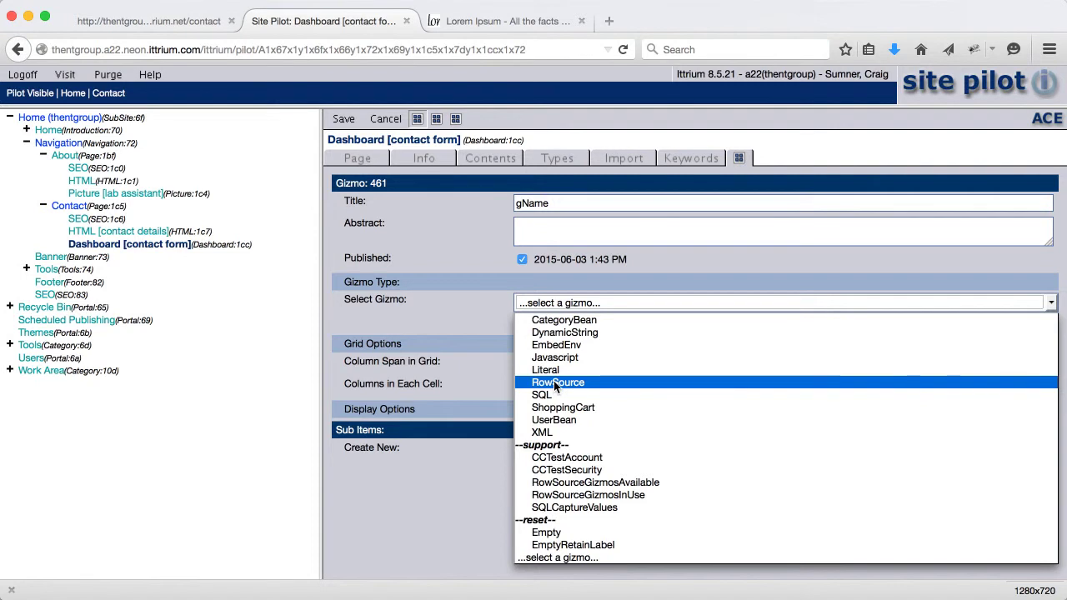
pyautogui.scroll(10, 553, 381)
pyautogui.scroll(10, 553, 385)
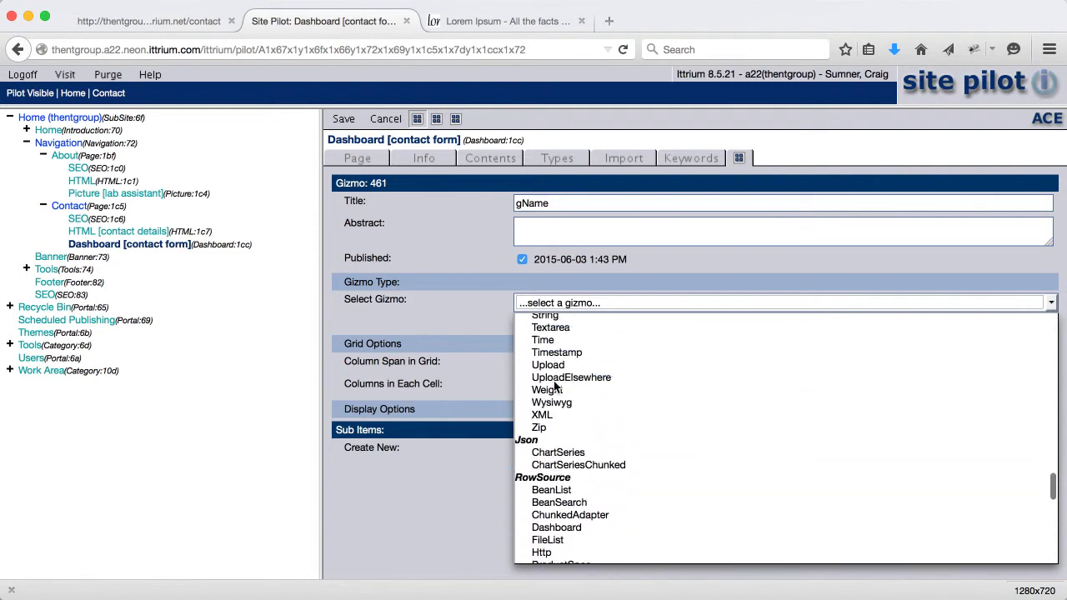
pyautogui.scroll(5, 553, 385)
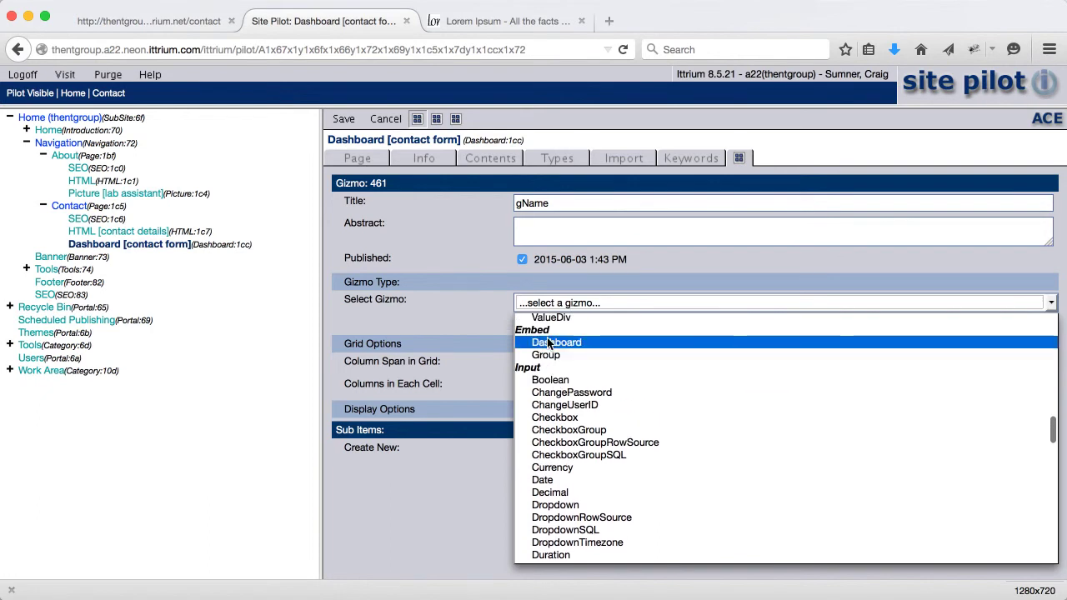
pyautogui.scroll(-5, 552, 398)
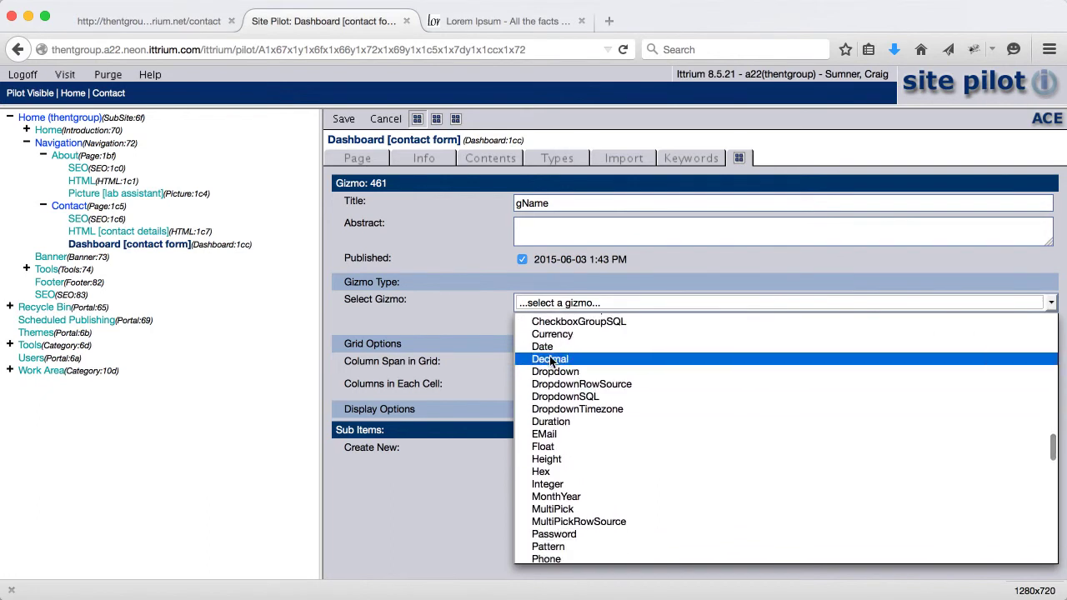
pyautogui.scroll(-3, 550, 362)
pyautogui.scroll(-3, 550, 358)
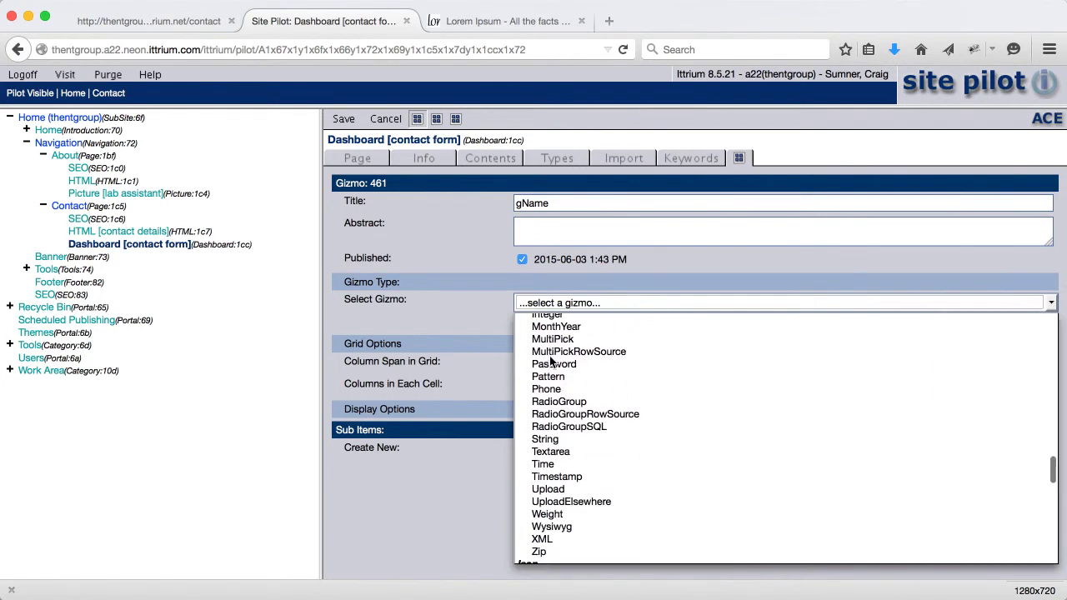
pyautogui.click(550, 439)
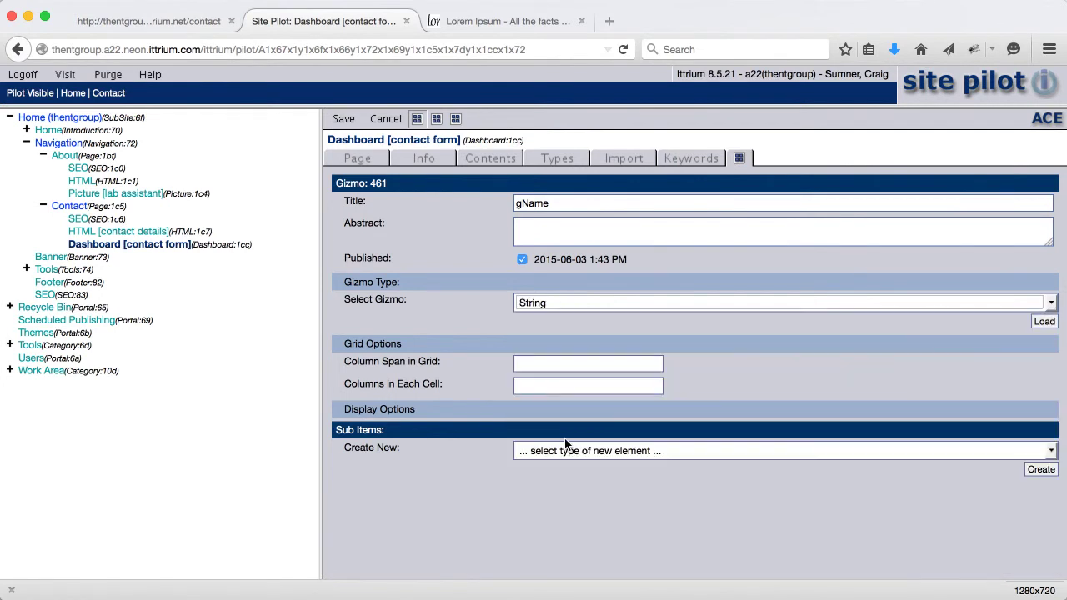
pyautogui.click(1043, 323)
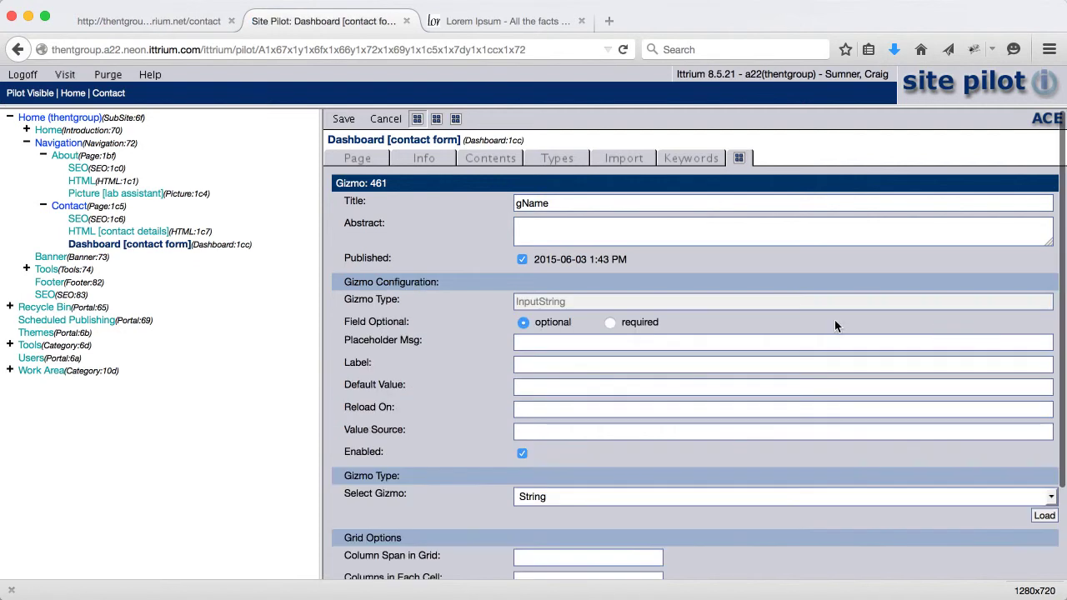
pyautogui.click(609, 322)
pyautogui.write('Name')
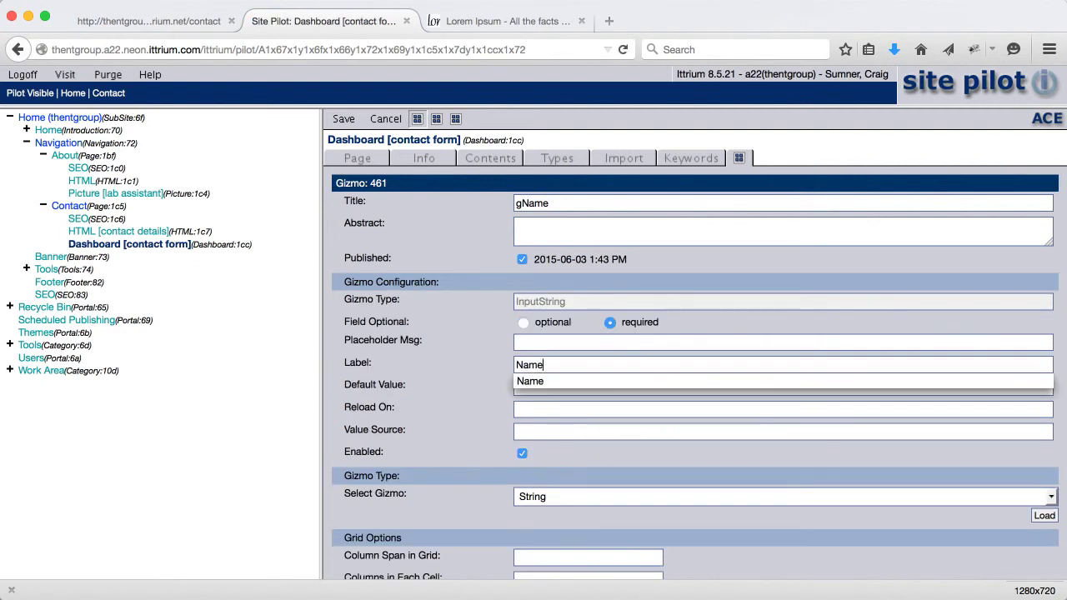
# Add a new form Gizmo titled gEmail
pyautogui.click(436, 119)
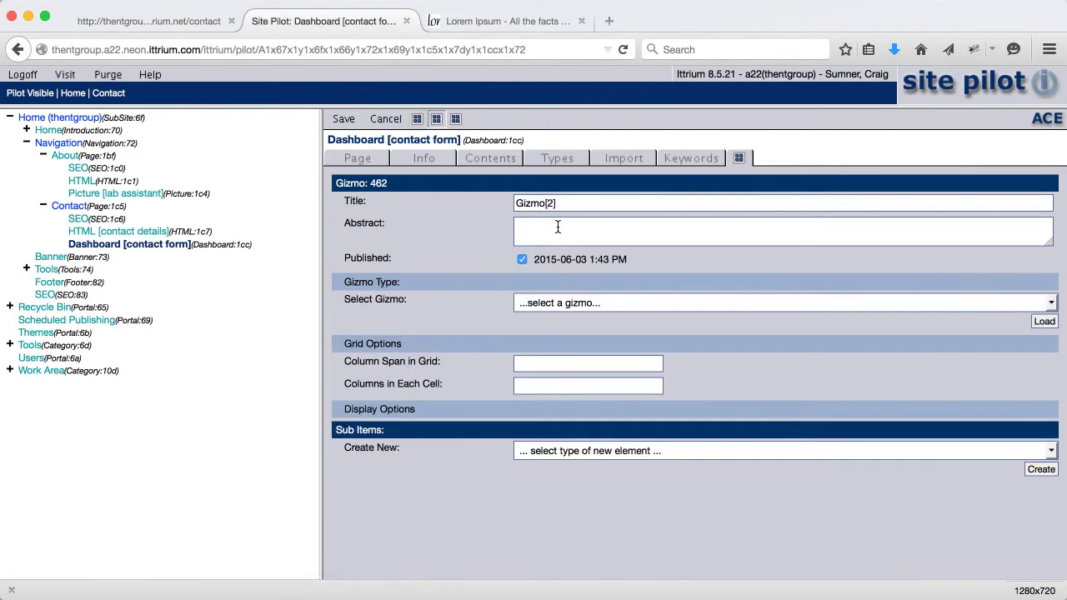
pyautogui.tripleClick(561, 206)
pyautogui.write('gEmail')
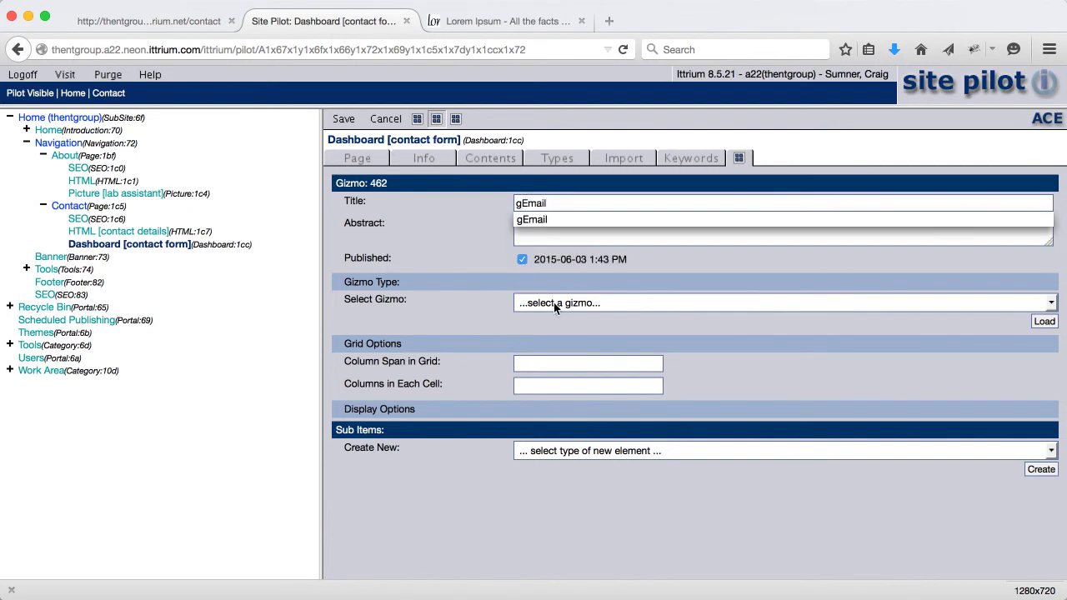
# Load gEmail as an EMail field, make it required, and label it 'Email'
pyautogui.click(553, 304)
pyautogui.scroll(10, 567, 380)
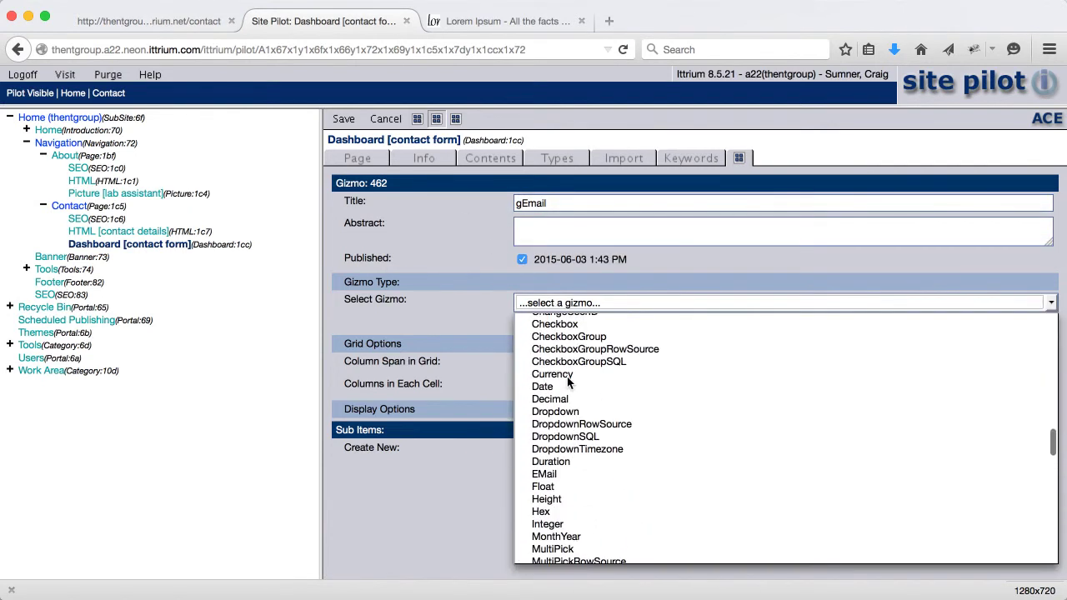
pyautogui.click(562, 472)
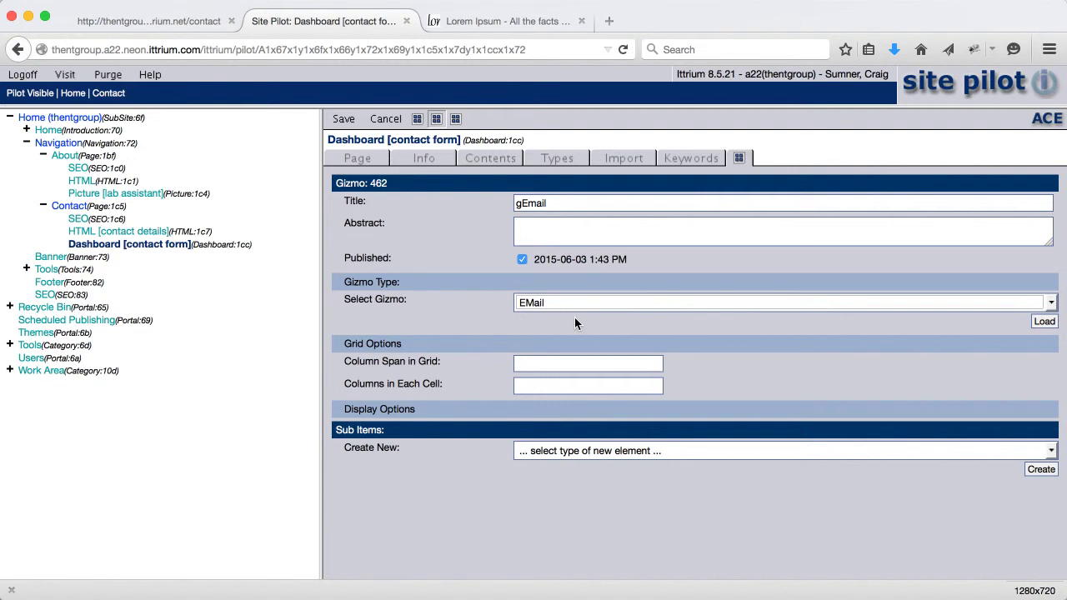
pyautogui.click(1043, 322)
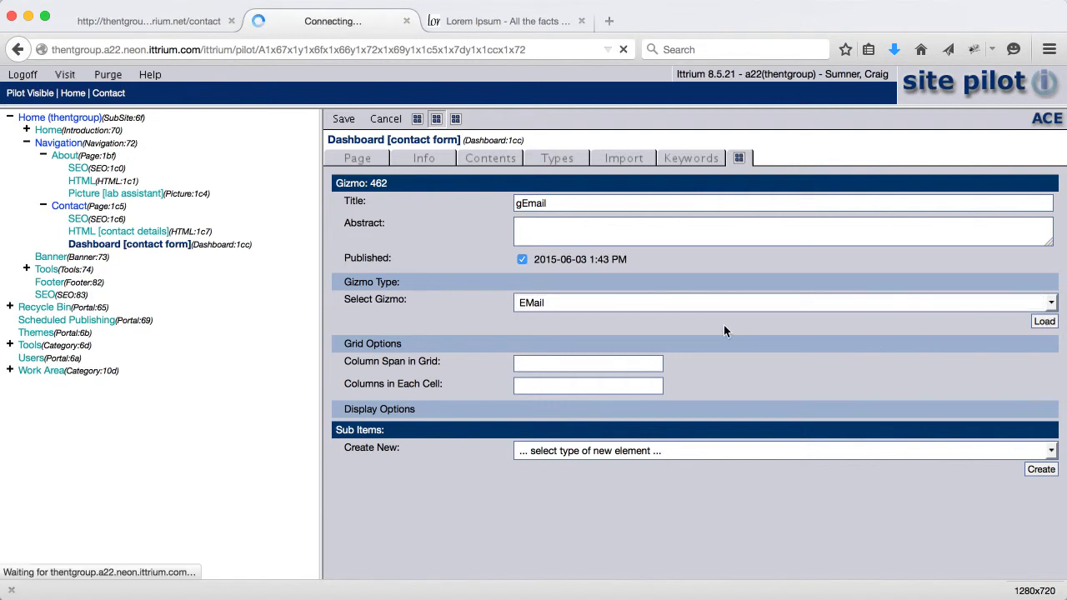
pyautogui.click(610, 324)
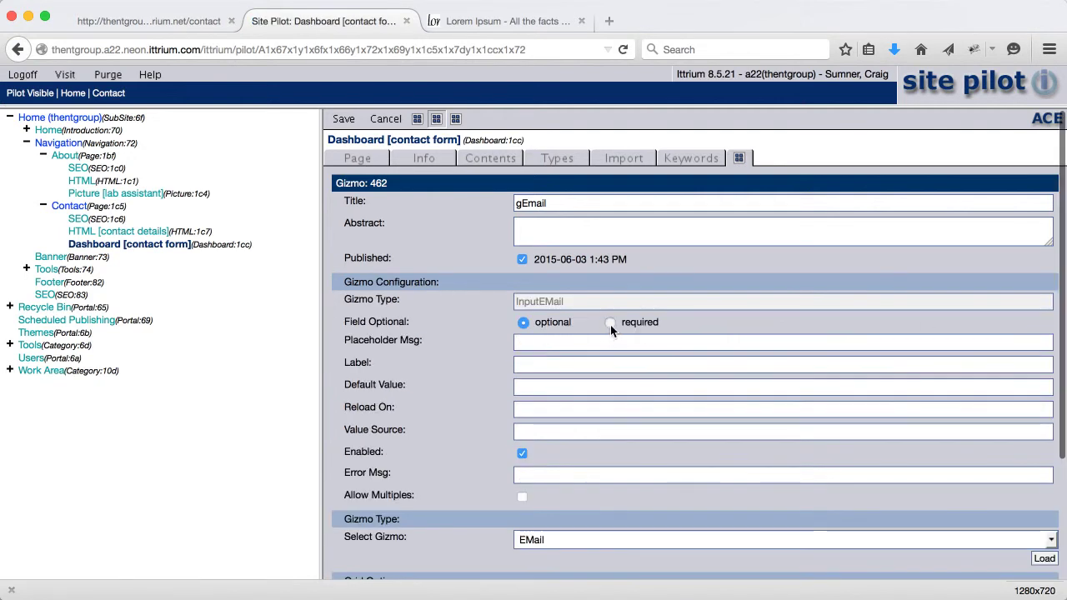
pyautogui.click(550, 365)
pyautogui.write('Email')
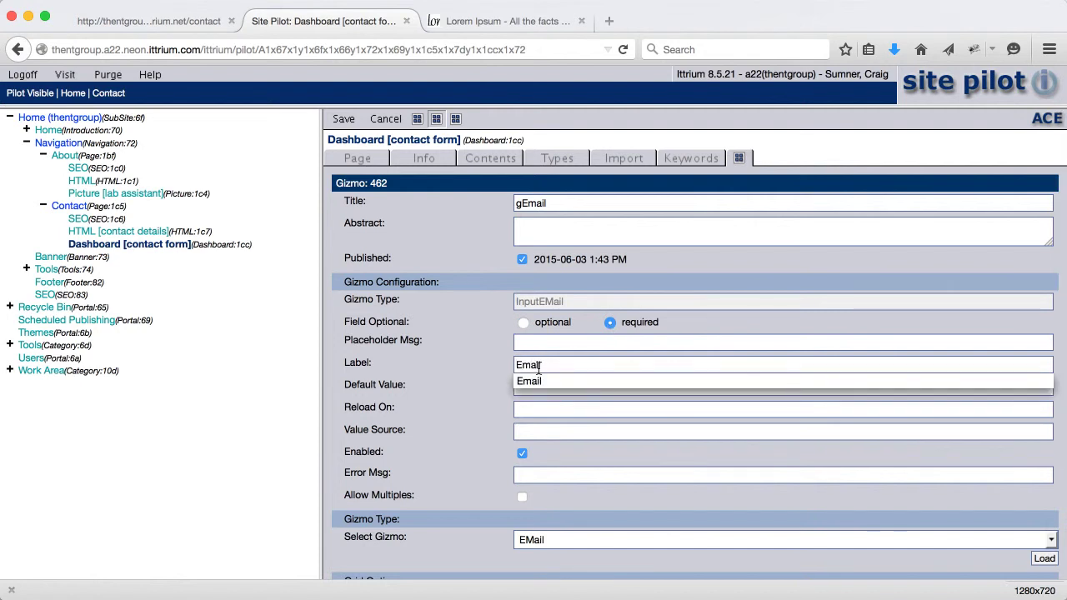
pyautogui.click(432, 360)
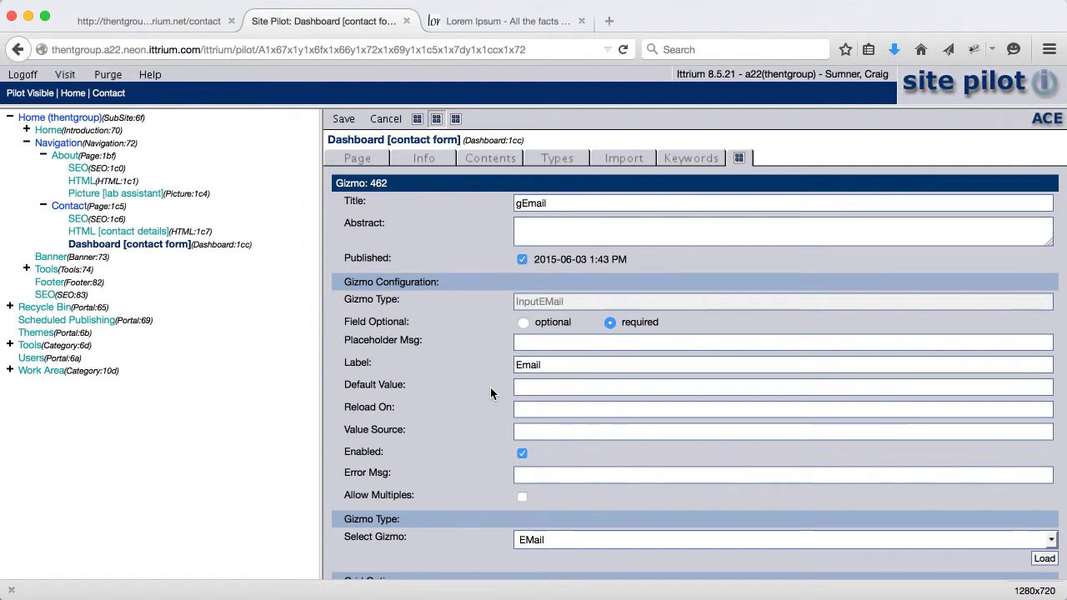
# Add a new form Gizmo titled gButtonSubmit
pyautogui.click(455, 118)
pyautogui.moveTo(569, 206); pyautogui.dragTo(459, 202)
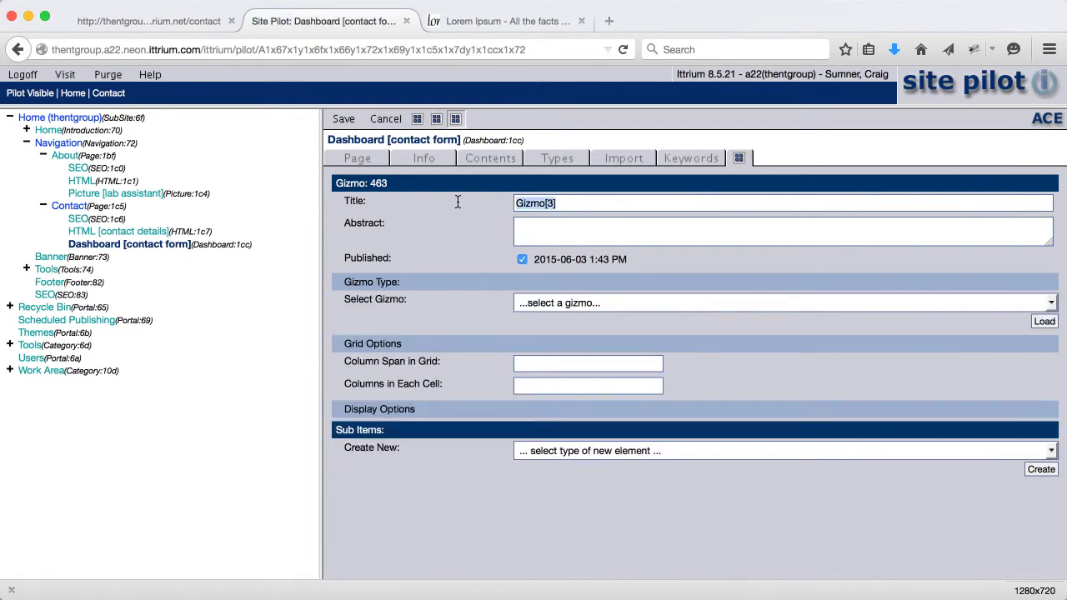
pyautogui.write('gButtonSubmit')
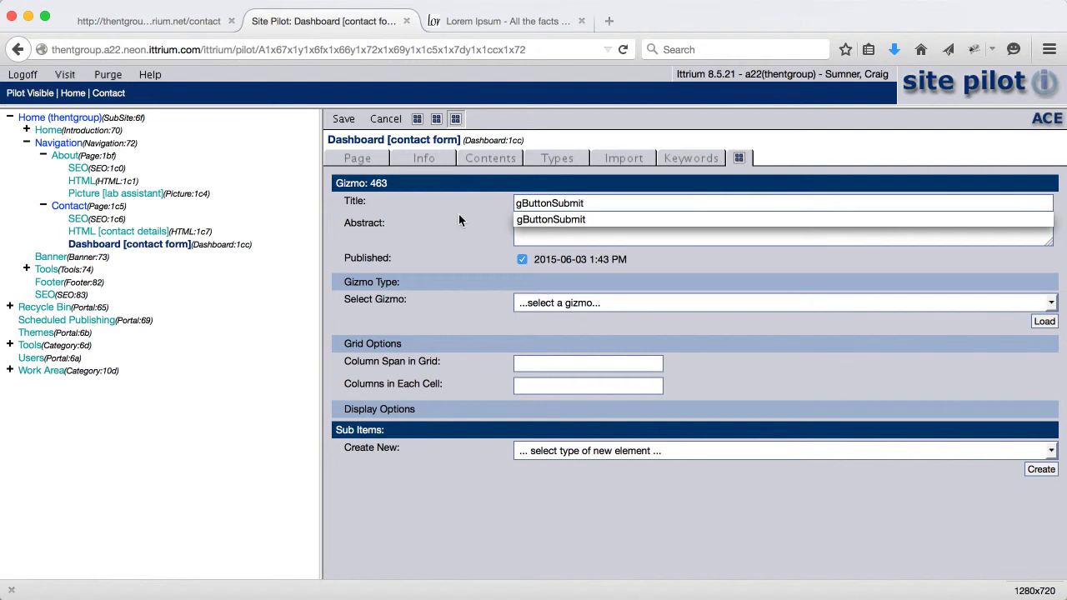
# Make gButtonSubmit a DoDeliver 'Submit' button posting its response as an alert, and save
pyautogui.click(558, 303)
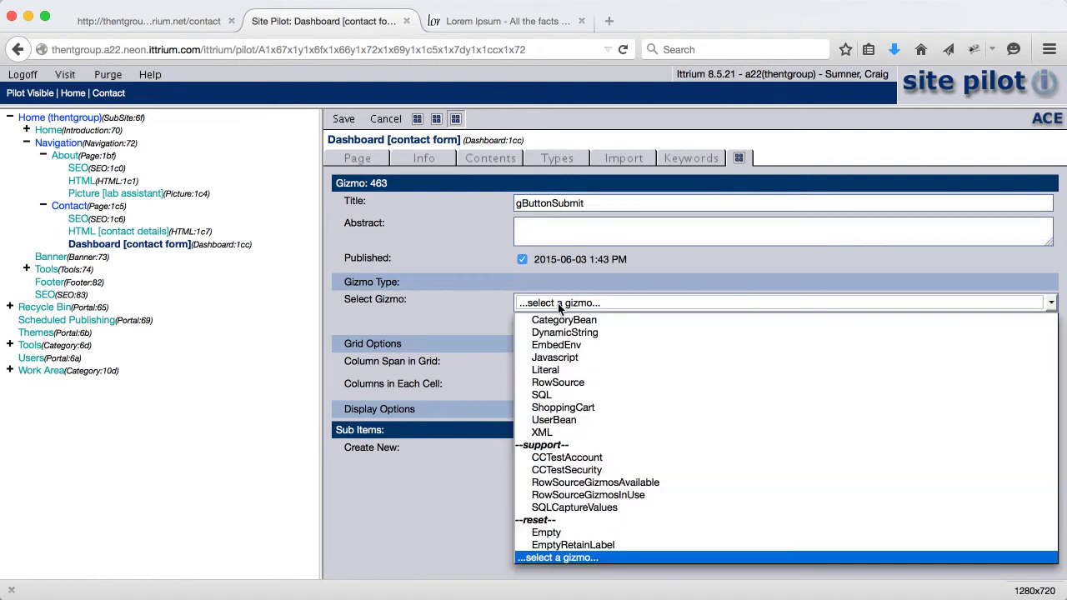
pyautogui.scroll(5, 586, 403)
pyautogui.scroll(5, 586, 404)
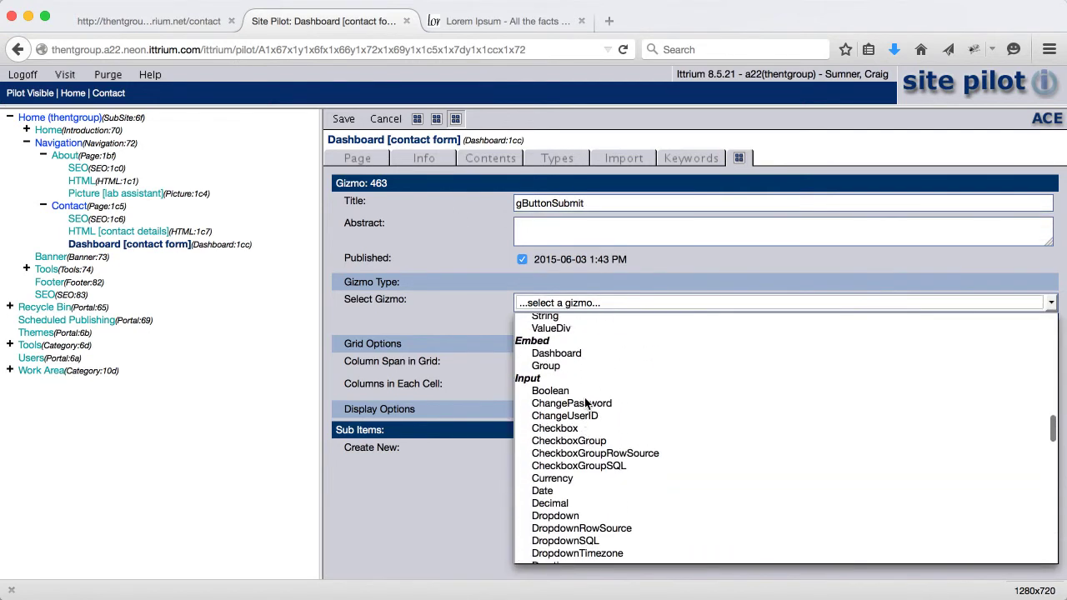
pyautogui.scroll(15, 586, 403)
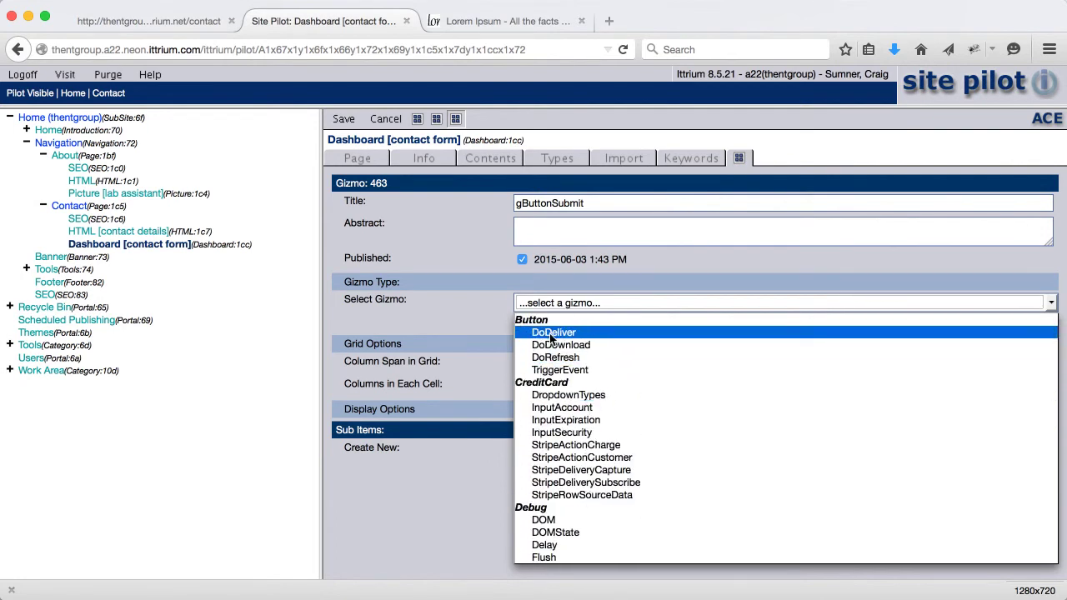
pyautogui.click(549, 333)
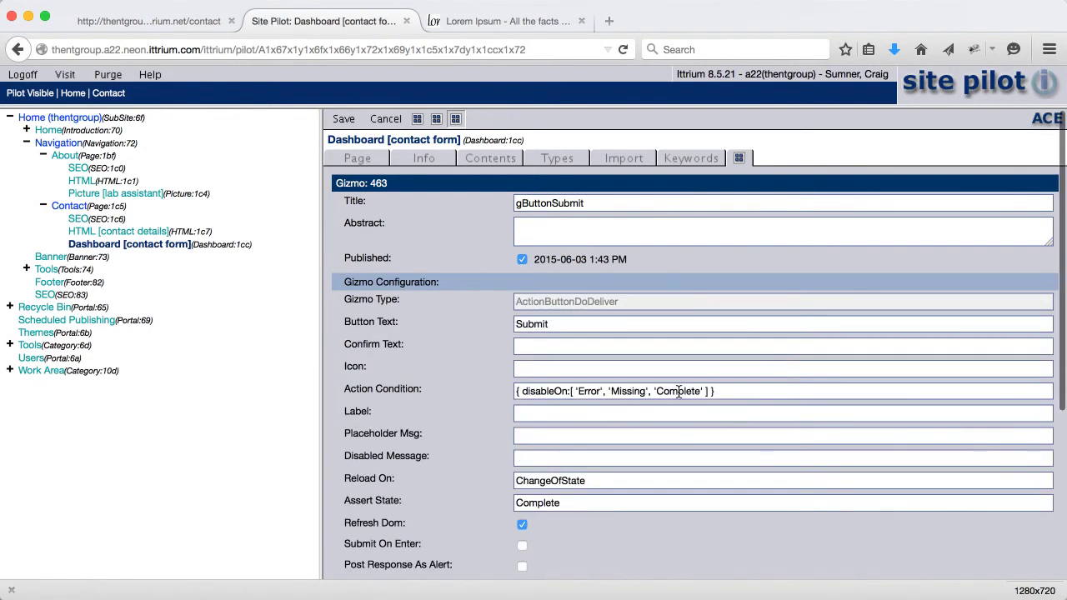
pyautogui.doubleClick(549, 325)
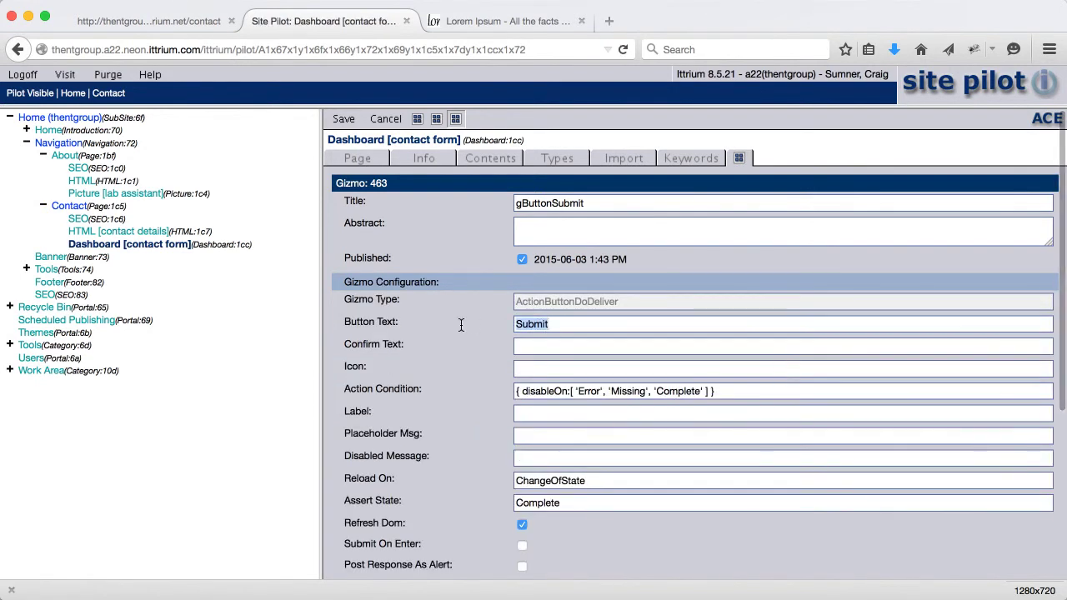
pyautogui.scroll(-2, 469, 439)
pyautogui.click(522, 480)
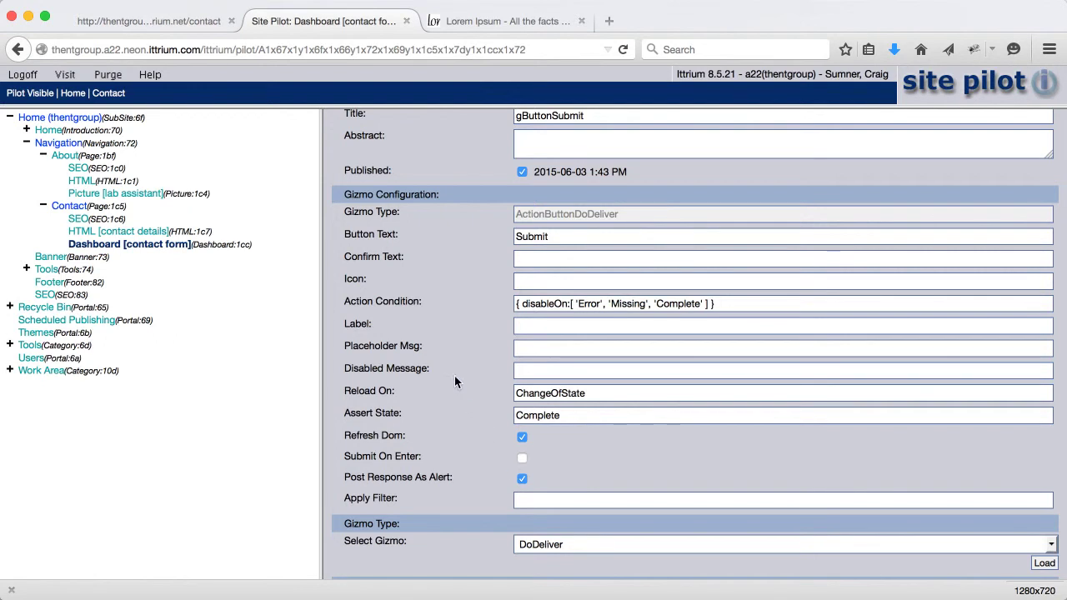
pyautogui.scroll(2, 448, 353)
pyautogui.click(341, 118)
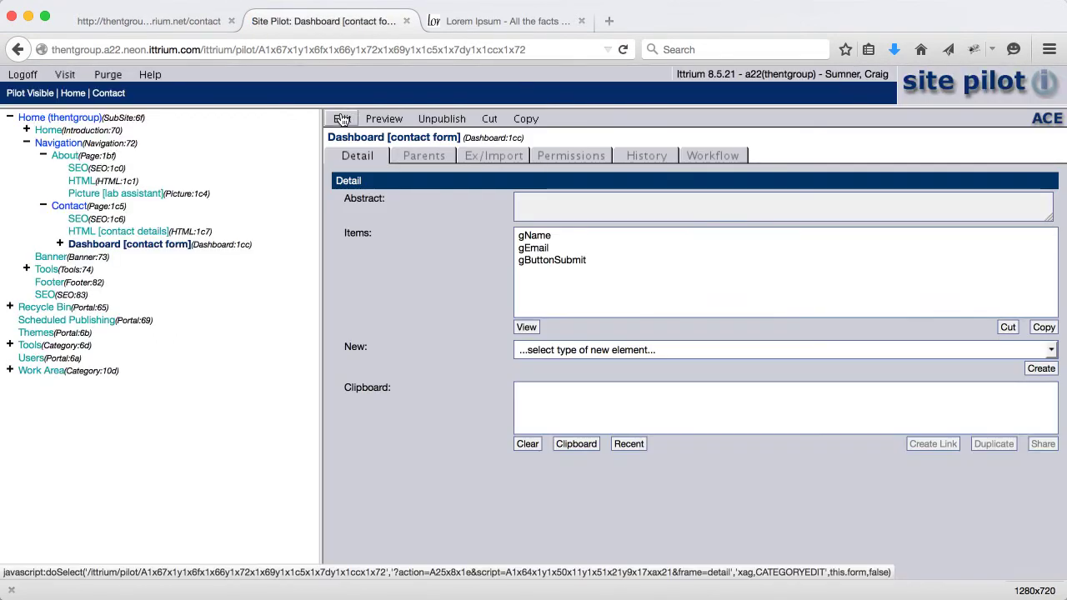
# Set the Contact page to grid layout, column span 24 and 12;12 columns per cell, then save
pyautogui.click(63, 206)
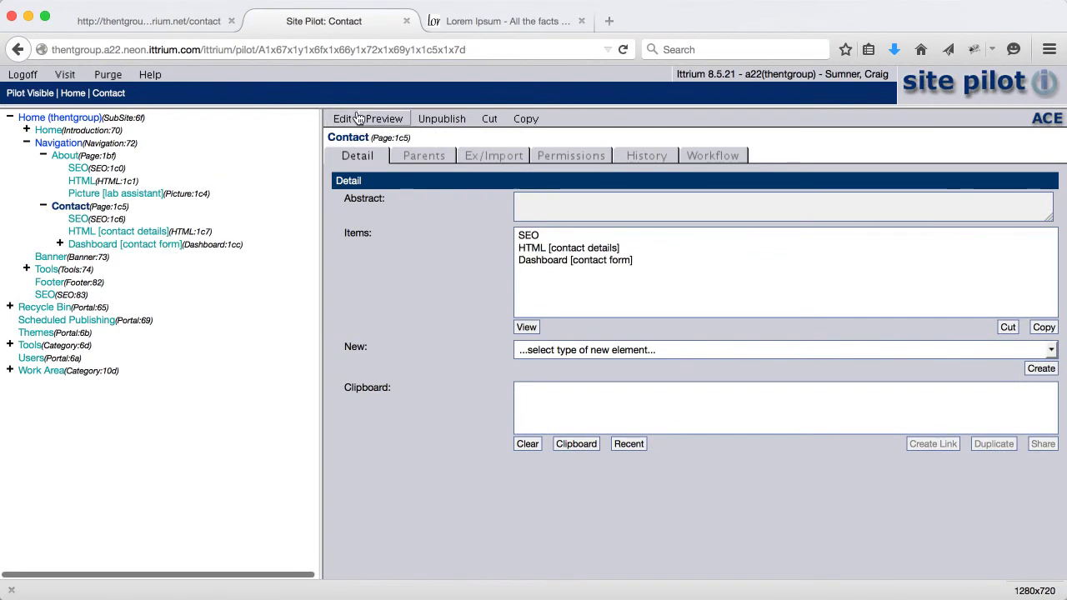
pyautogui.click(342, 119)
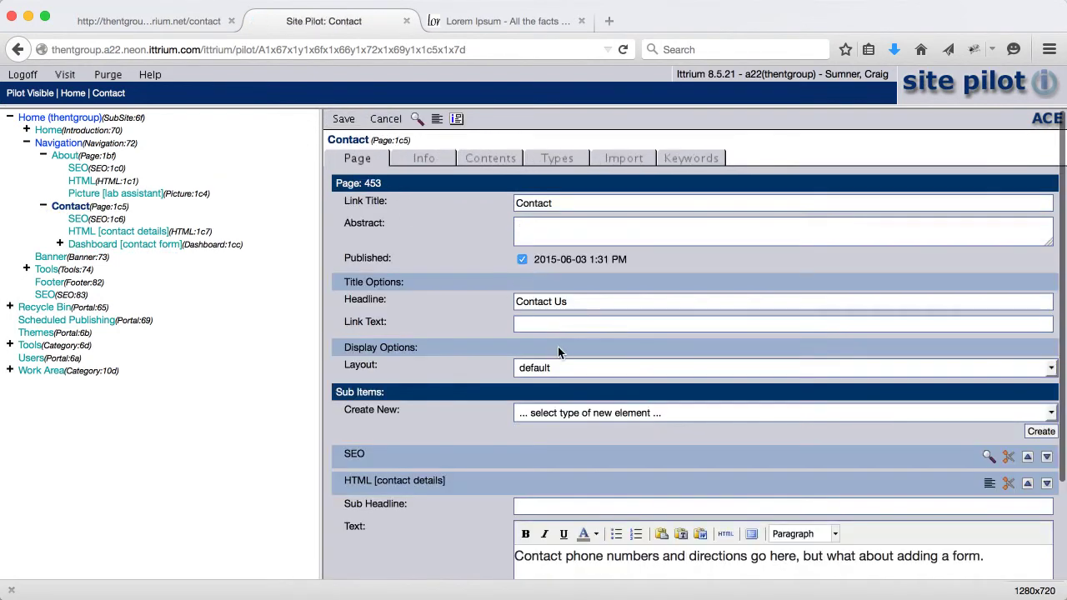
pyautogui.click(547, 367)
pyautogui.click(542, 429)
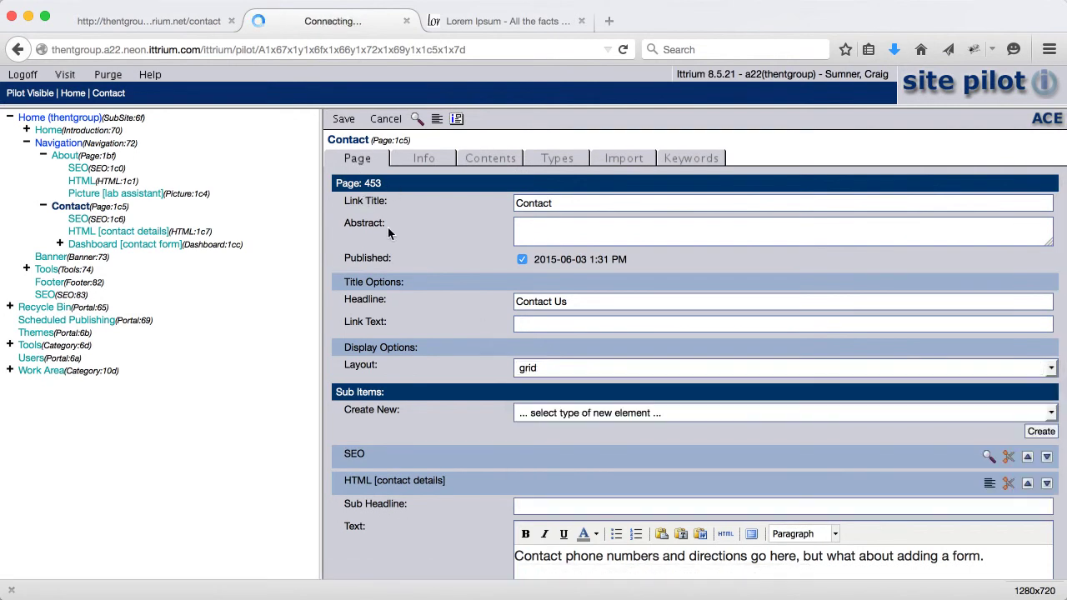
pyautogui.write('24')
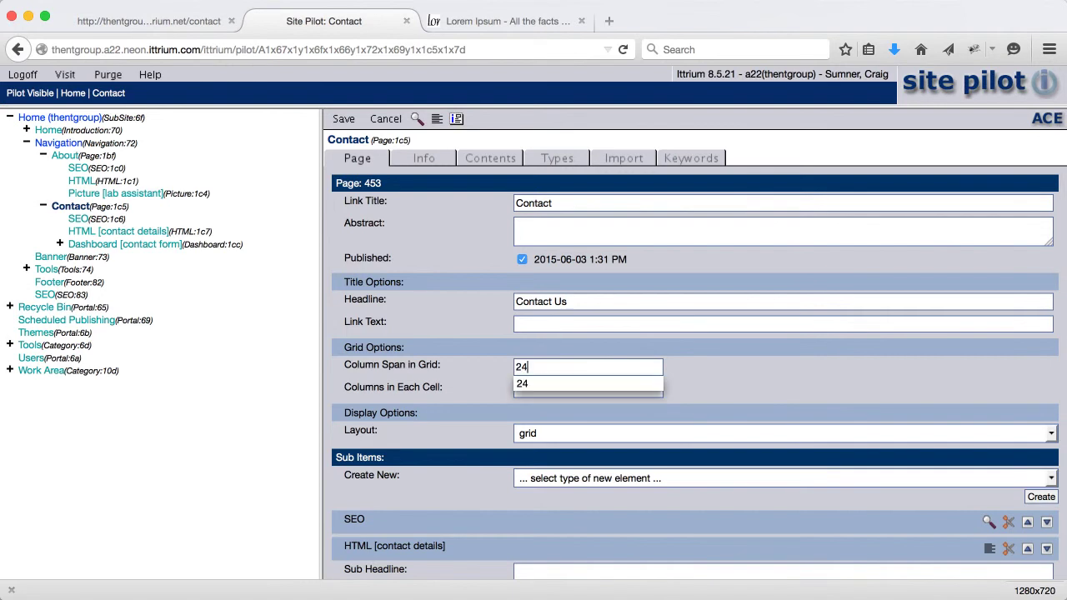
pyautogui.click(498, 389)
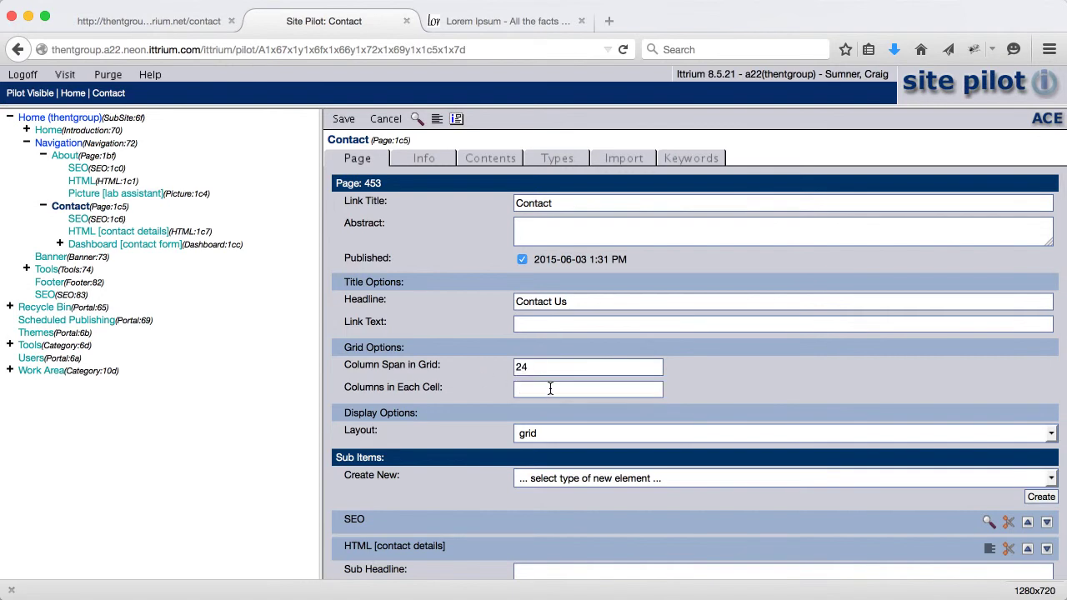
pyautogui.write('12')
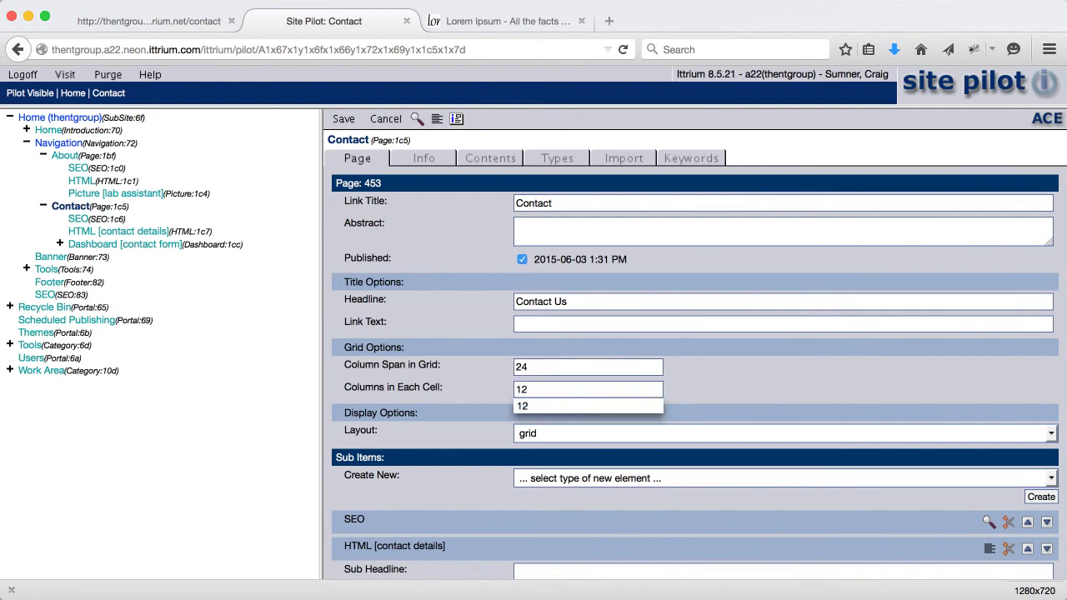
pyautogui.write(';12')
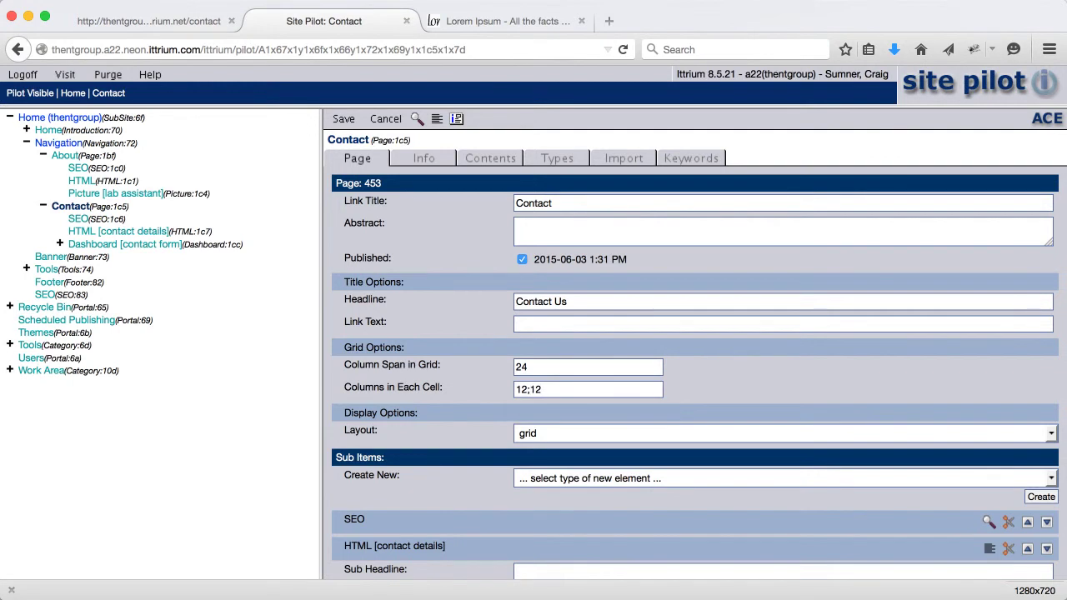
pyautogui.press('BackSpace')
pyautogui.click(470, 363)
pyautogui.click(342, 119)
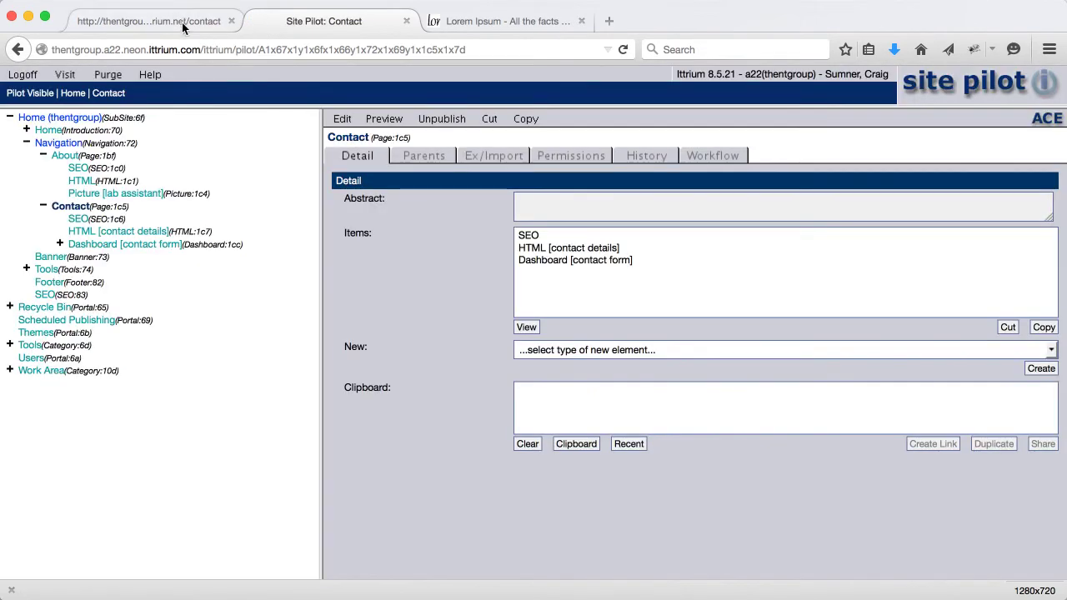
# Submit a test name and email through the reloaded live Contact form, then return to Site Pilot
pyautogui.click(187, 21)
pyautogui.click(623, 50)
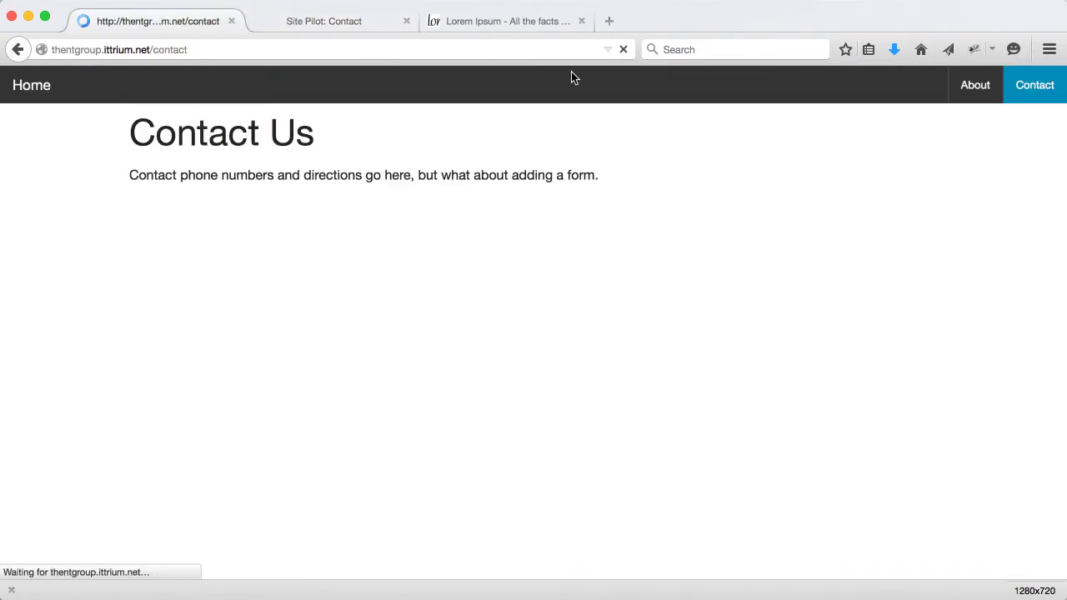
pyautogui.click(574, 193)
pyautogui.write('Craig')
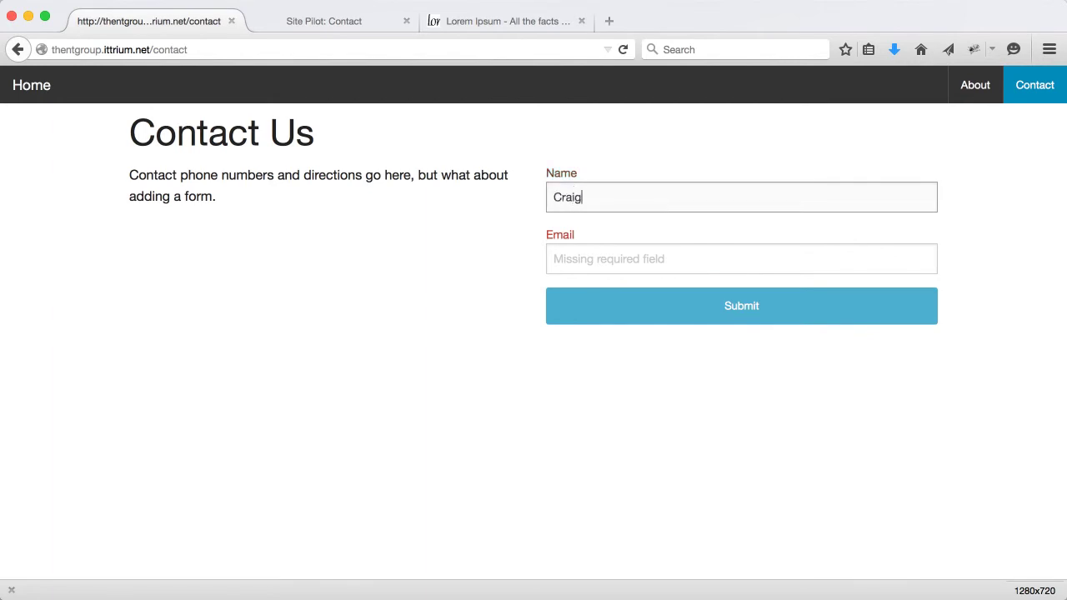
pyautogui.click(574, 259)
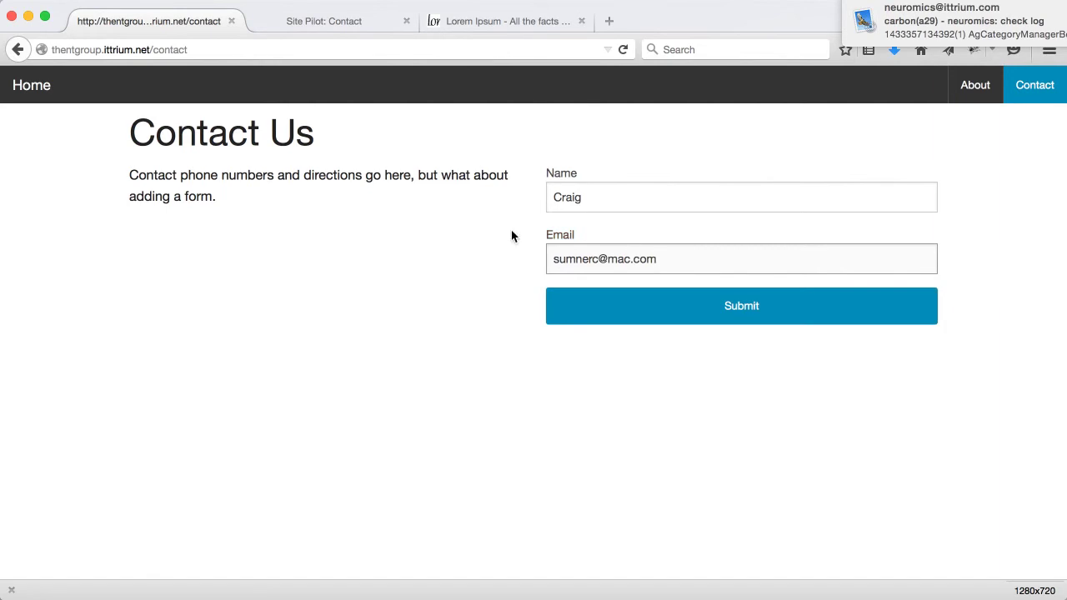
pyautogui.click(721, 306)
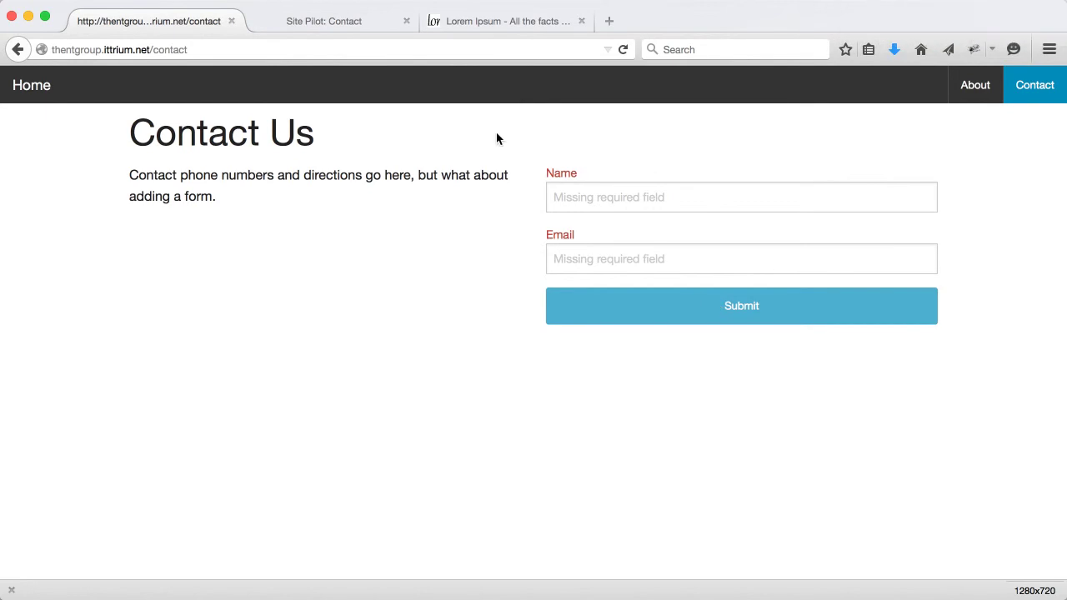
pyautogui.click(332, 20)
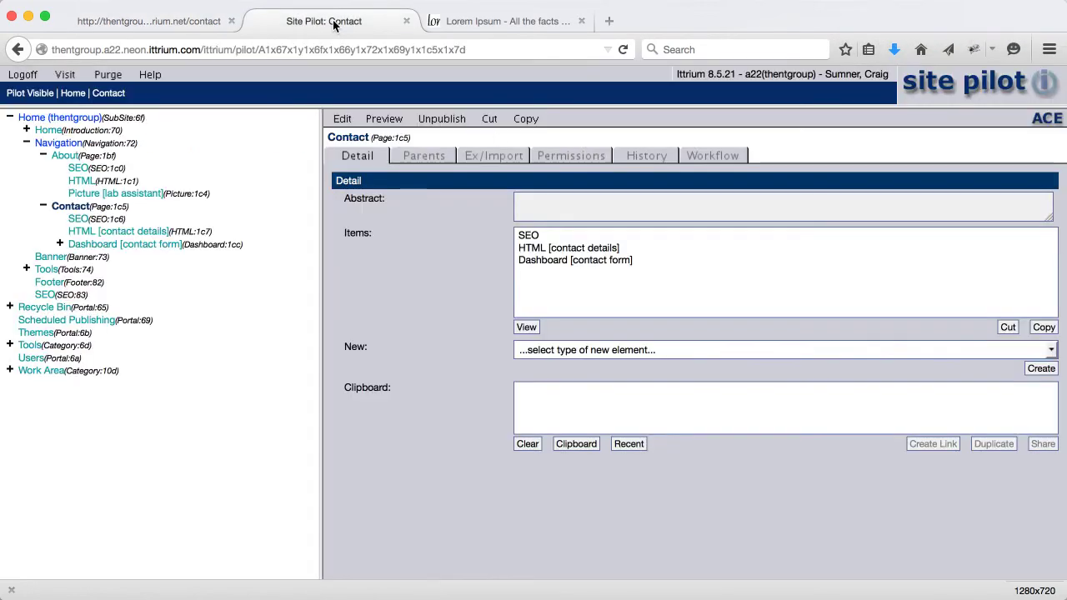
# Create a new Gizmo inside the gButtonSubmit element's contents
pyautogui.click(60, 243)
pyautogui.click(109, 284)
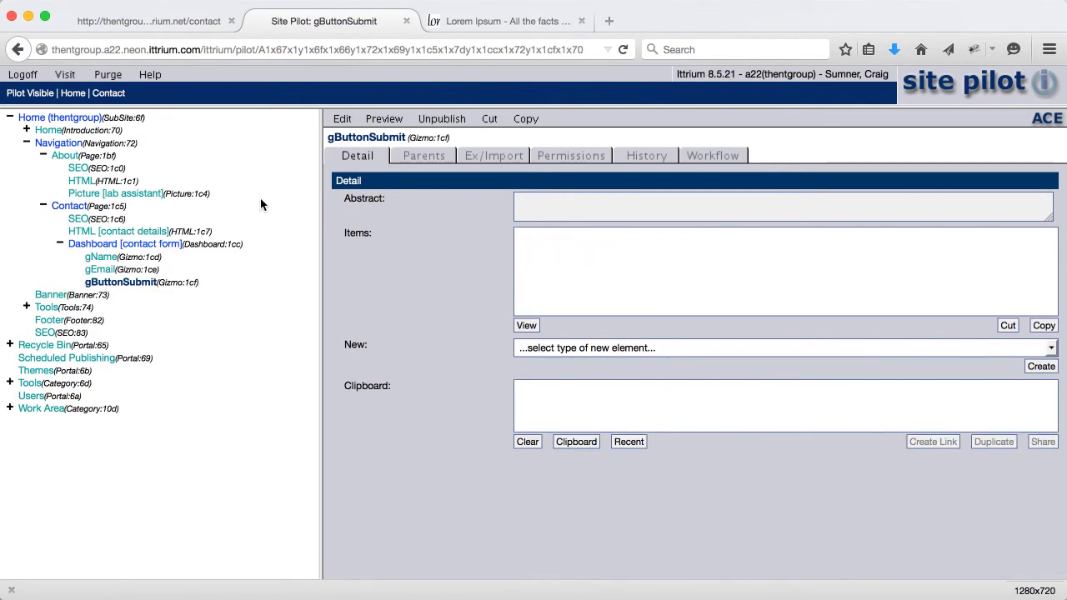
pyautogui.click(343, 120)
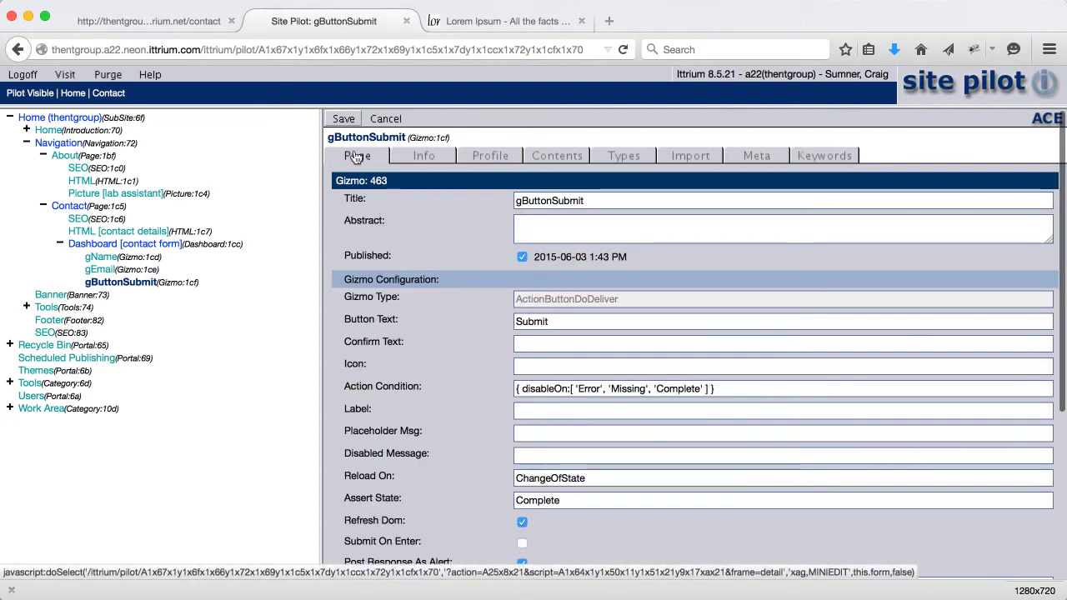
pyautogui.click(557, 162)
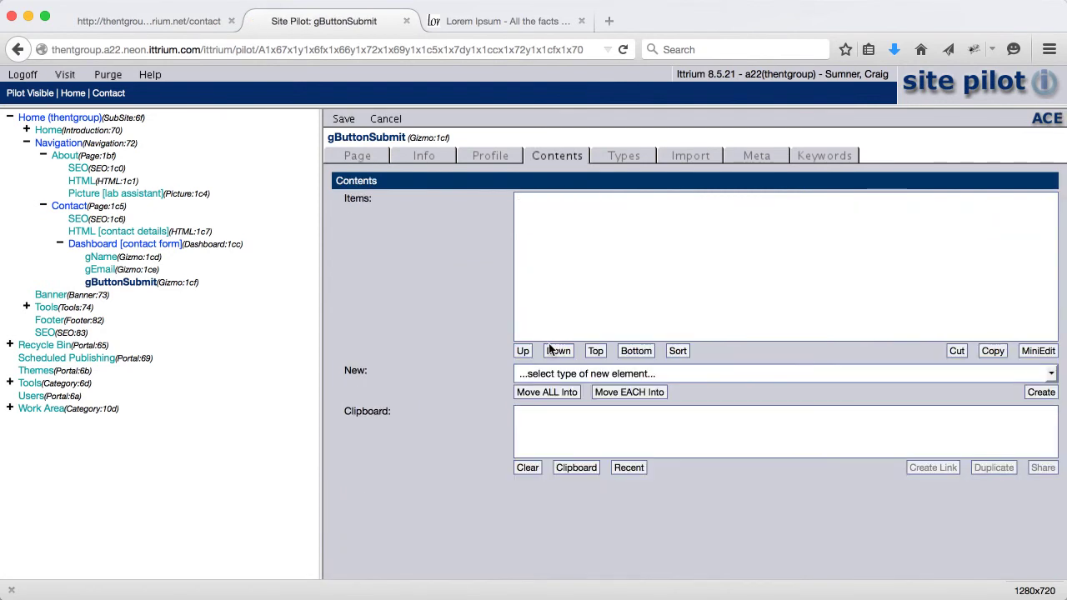
pyautogui.click(559, 374)
pyautogui.click(554, 404)
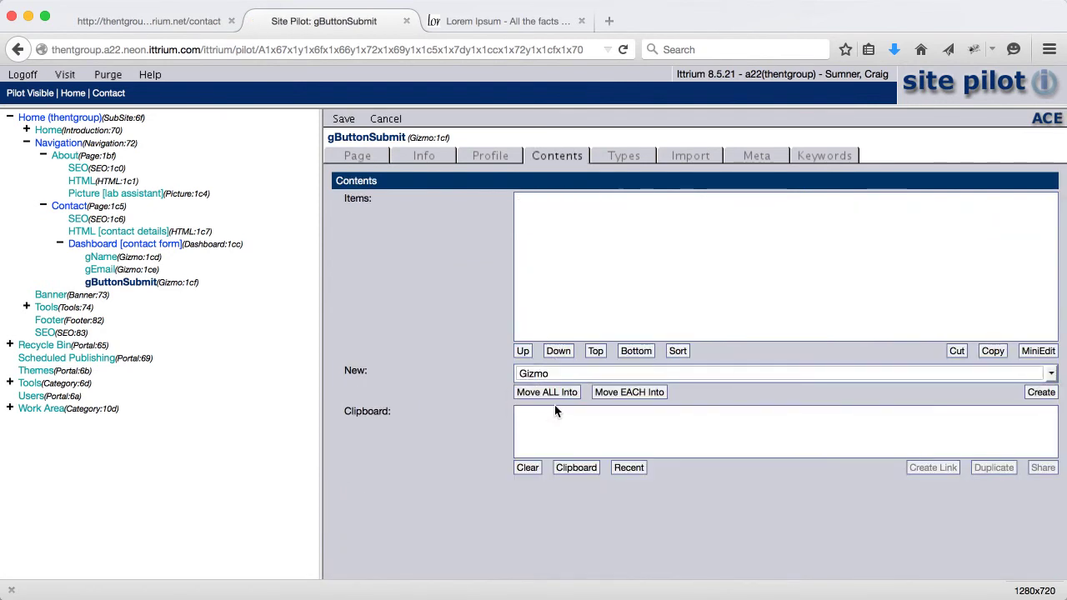
pyautogui.click(1037, 391)
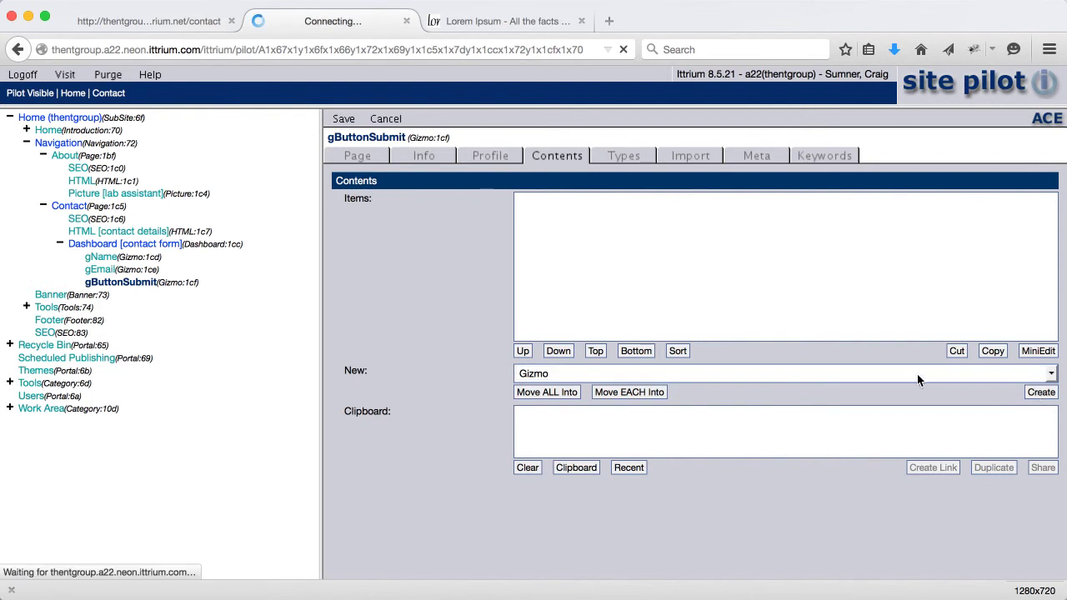
# Set the new Gizmo's type to EMail and load its email delivery settings
pyautogui.click(417, 118)
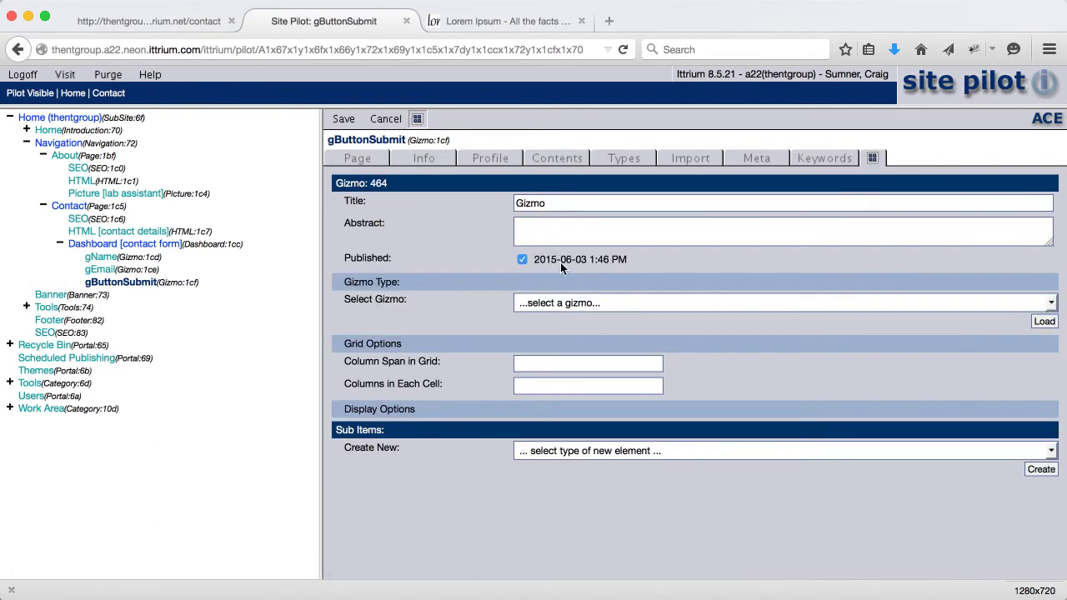
pyautogui.click(563, 304)
pyautogui.scroll(10, 563, 375)
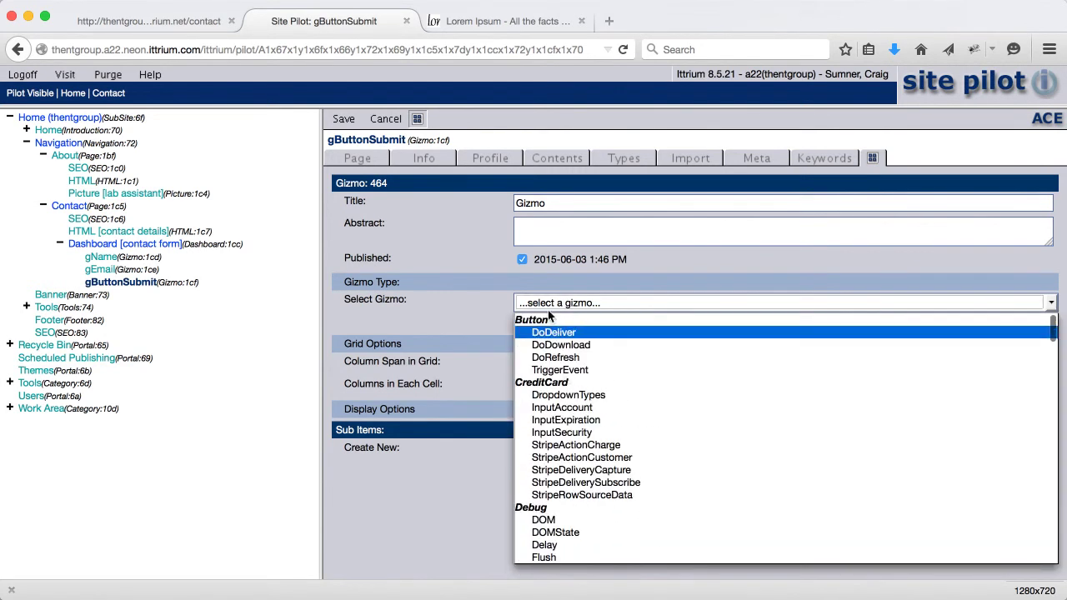
pyautogui.scroll(-1, 569, 390)
pyautogui.scroll(-7, 569, 390)
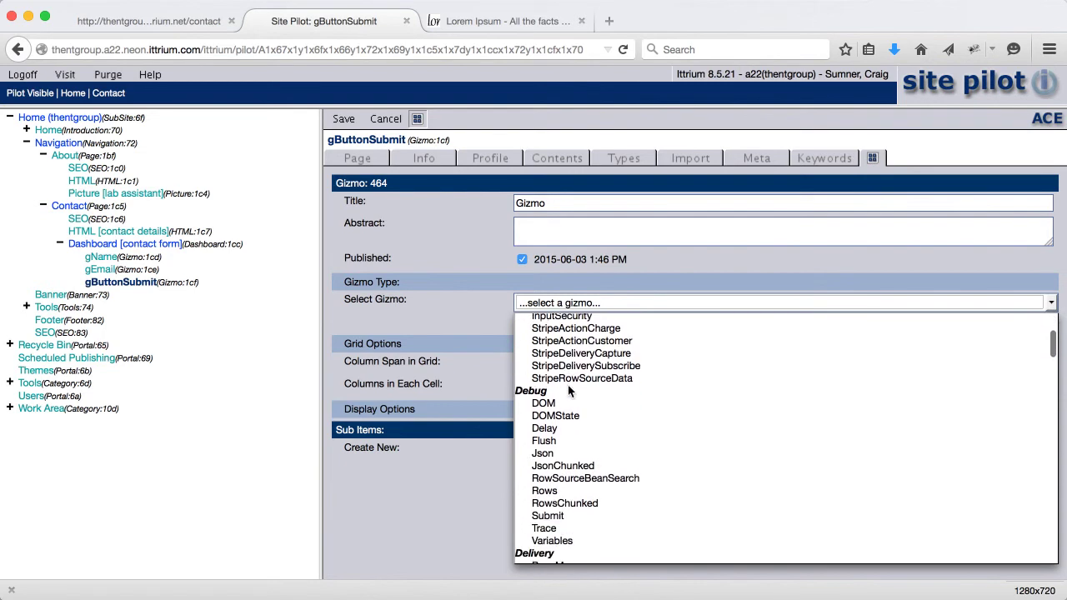
pyautogui.scroll(-3, 569, 390)
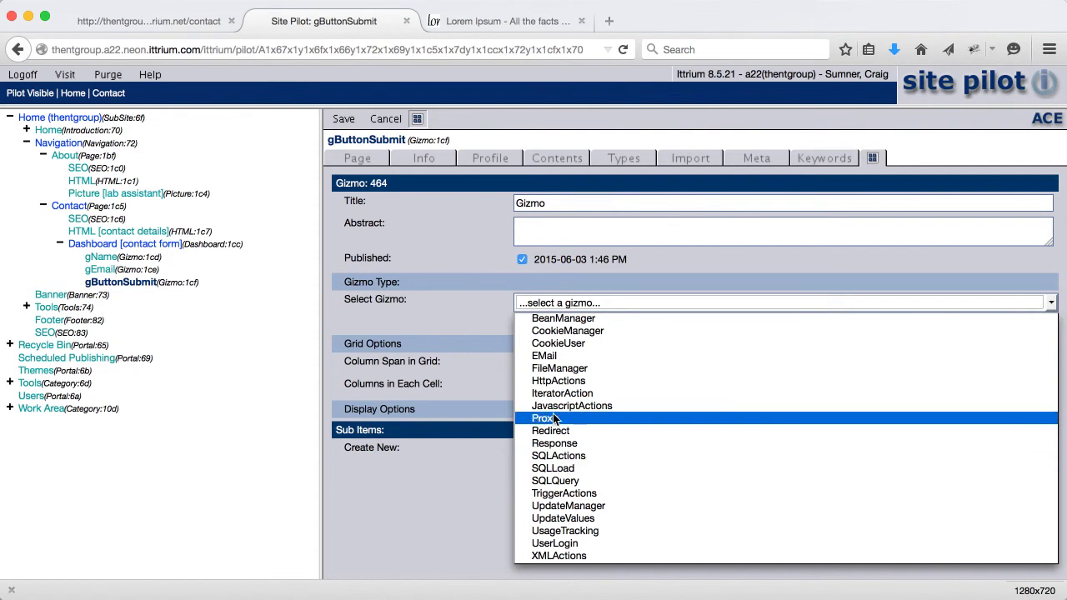
pyautogui.rightClick(548, 358)
pyautogui.press('Escape')
pyautogui.click(548, 356)
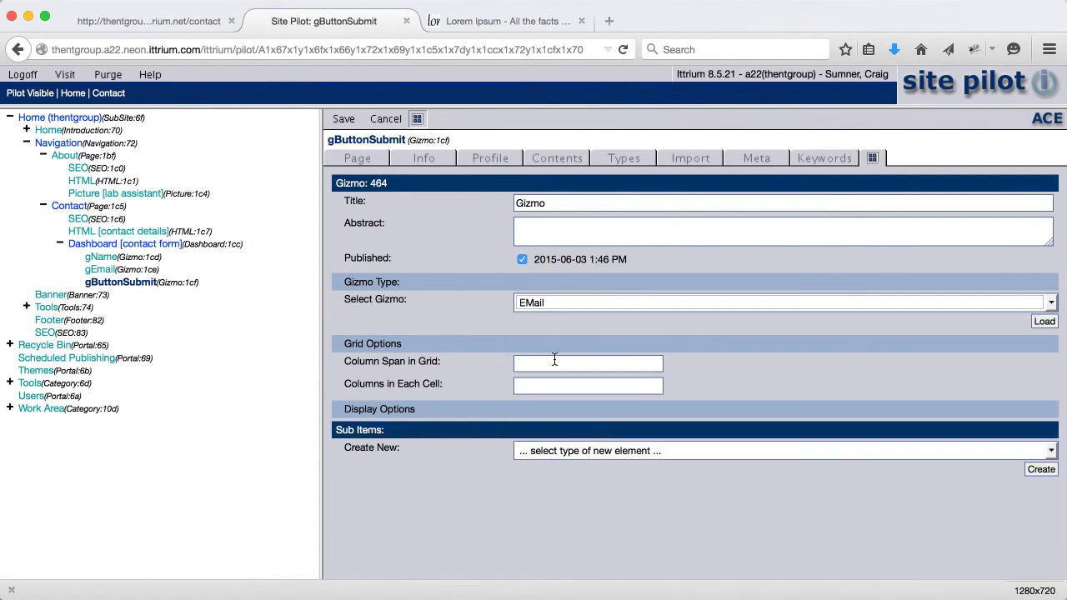
pyautogui.click(1051, 322)
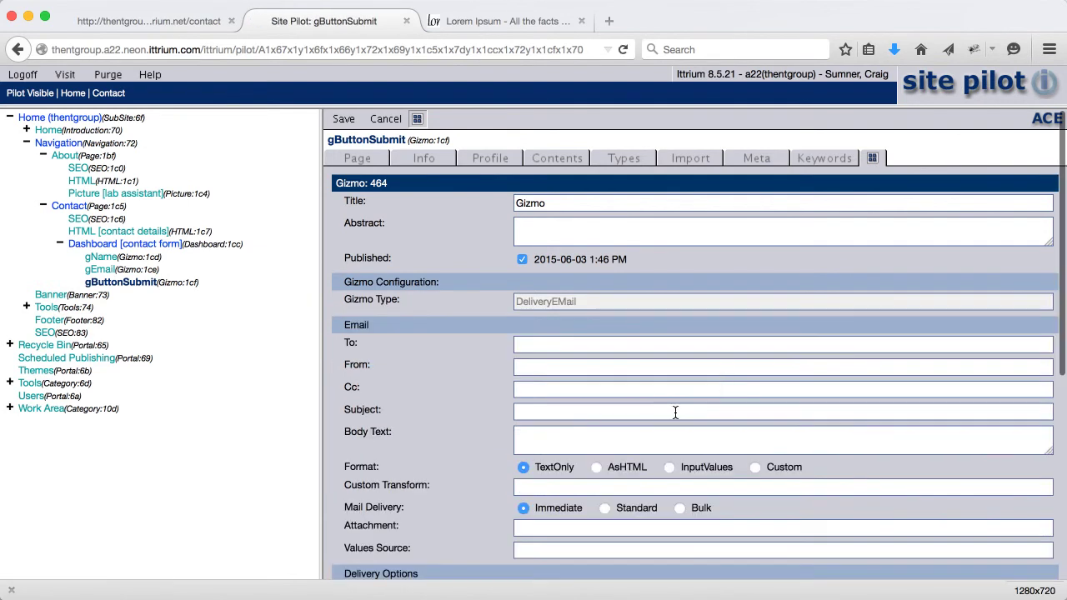
# Address the email gizmo to the recipient's address, from $gEmail$, with subject 'Contact Us Request'
pyautogui.click(518, 340)
pyautogui.press('Tab')
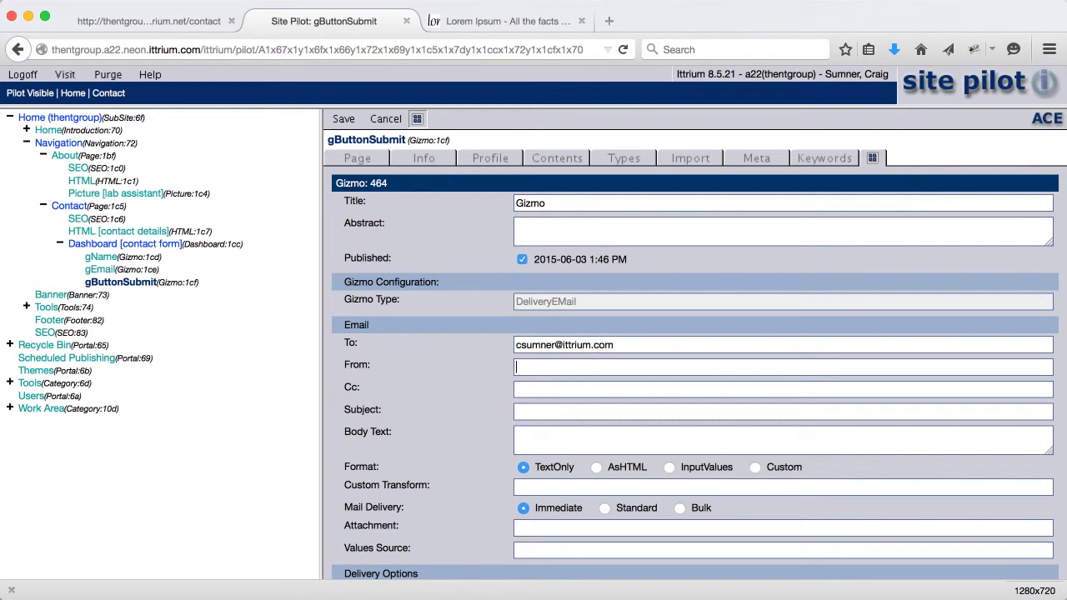
pyautogui.write('$gEmail')
pyautogui.write('Cona')
pyautogui.press('BackSpace')
pyautogui.write('tact Us Request')
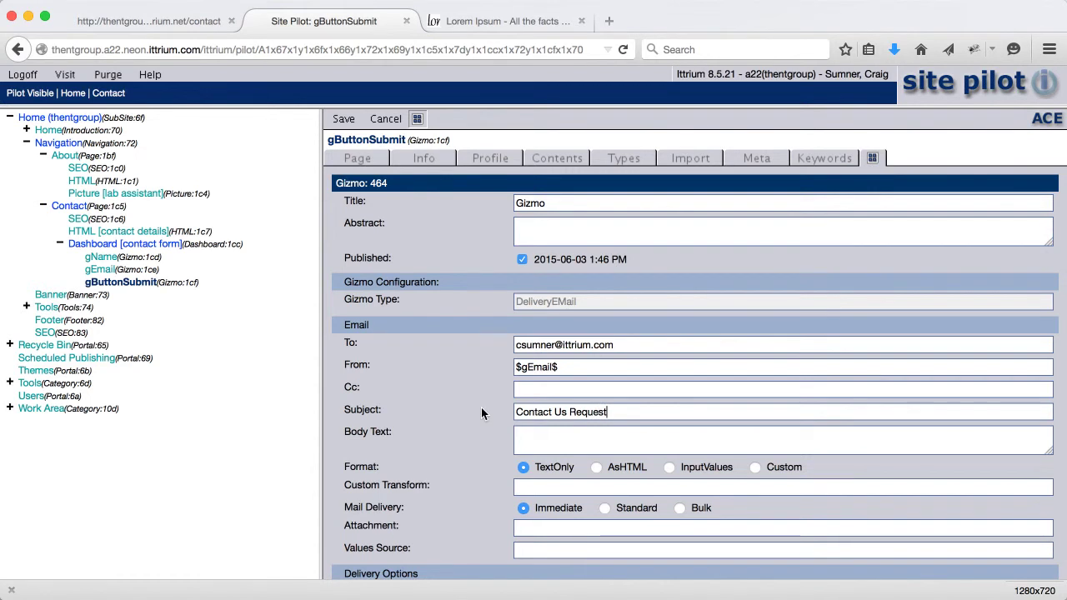
# Set the format to InputValues and the response to 'Thanks. We've received your request'
pyautogui.scroll(-2, 462, 414)
pyautogui.scroll(-3, 463, 414)
pyautogui.click(670, 415)
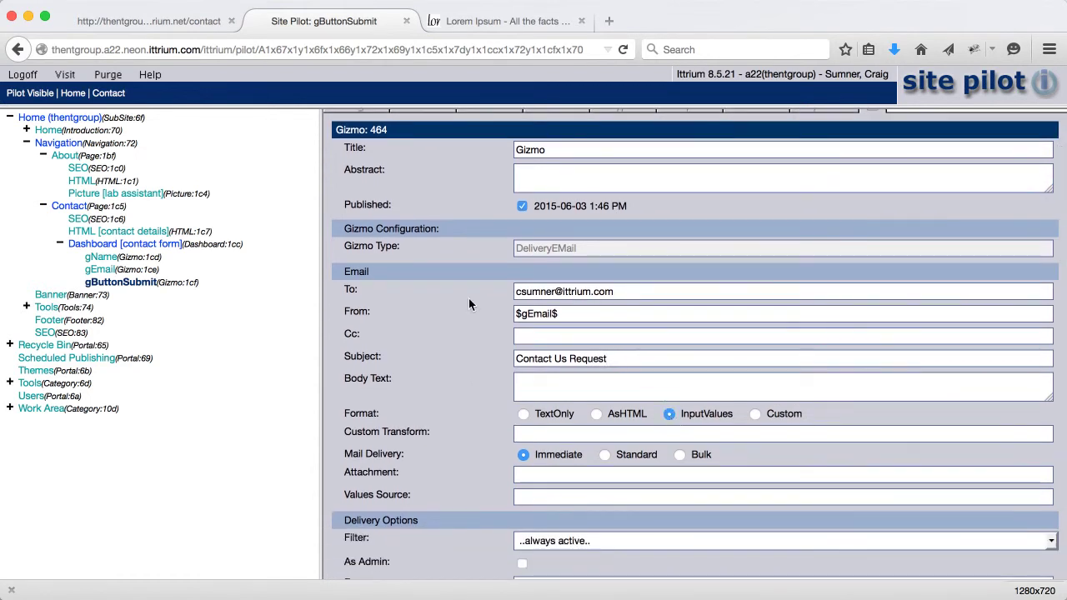
pyautogui.scroll(1, 347, 293)
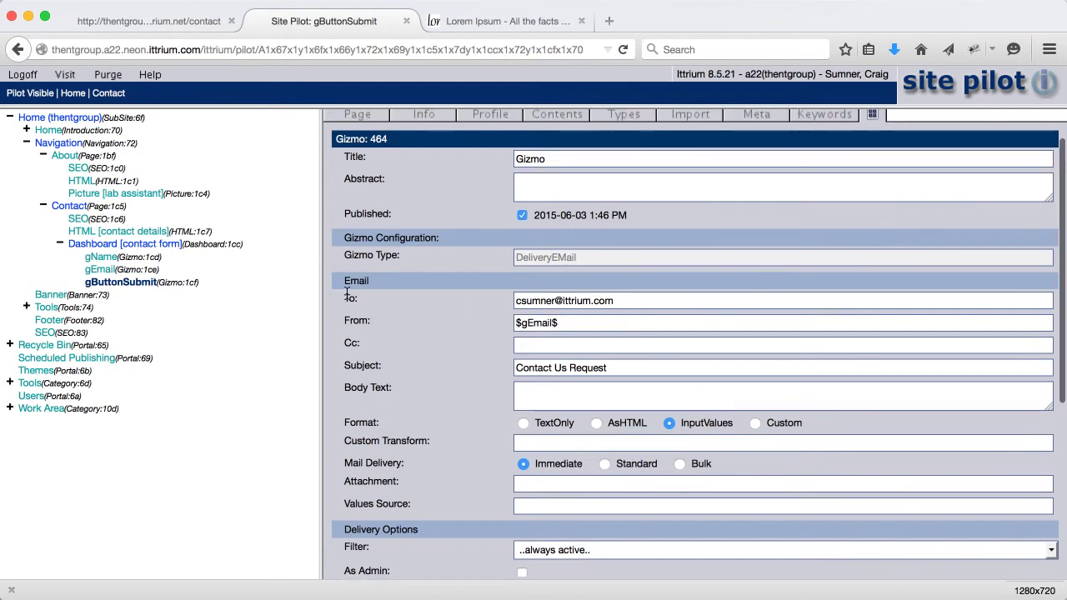
pyautogui.scroll(-10, 366, 308)
pyautogui.click(567, 506)
pyautogui.write("Thanks.  We've")
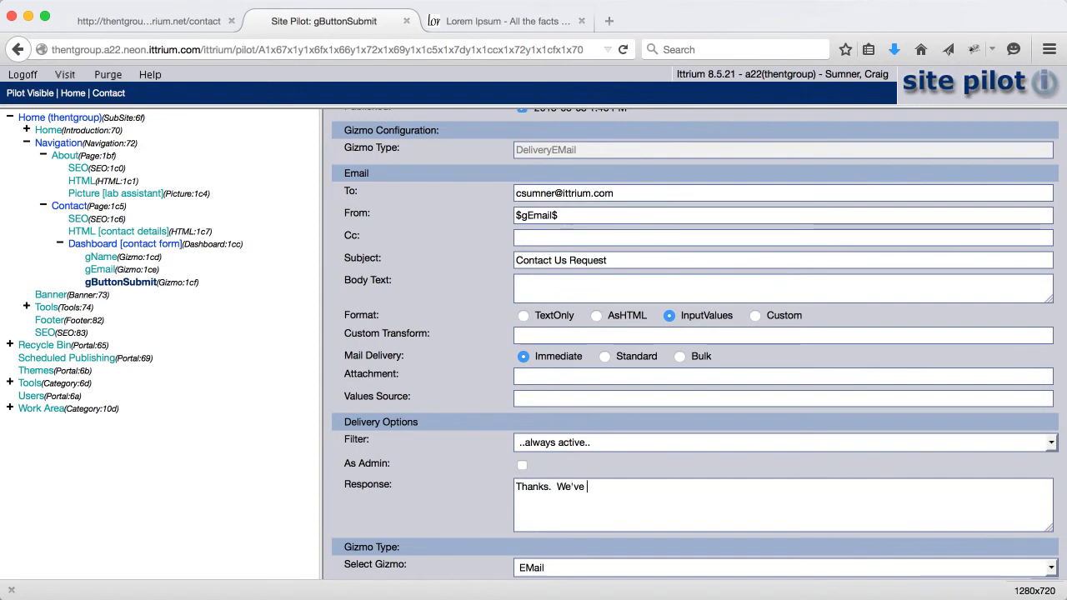
pyautogui.write(' received your request.')
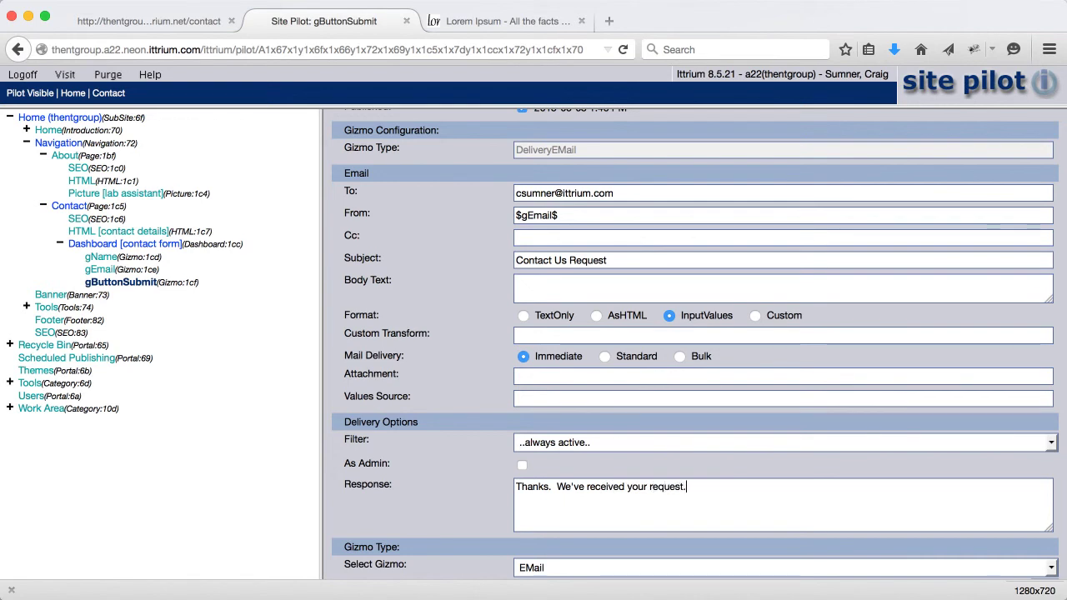
# Title the gizmo gDeliverEmail and save it, returning to the live Contact page
pyautogui.scroll(5, 437, 353)
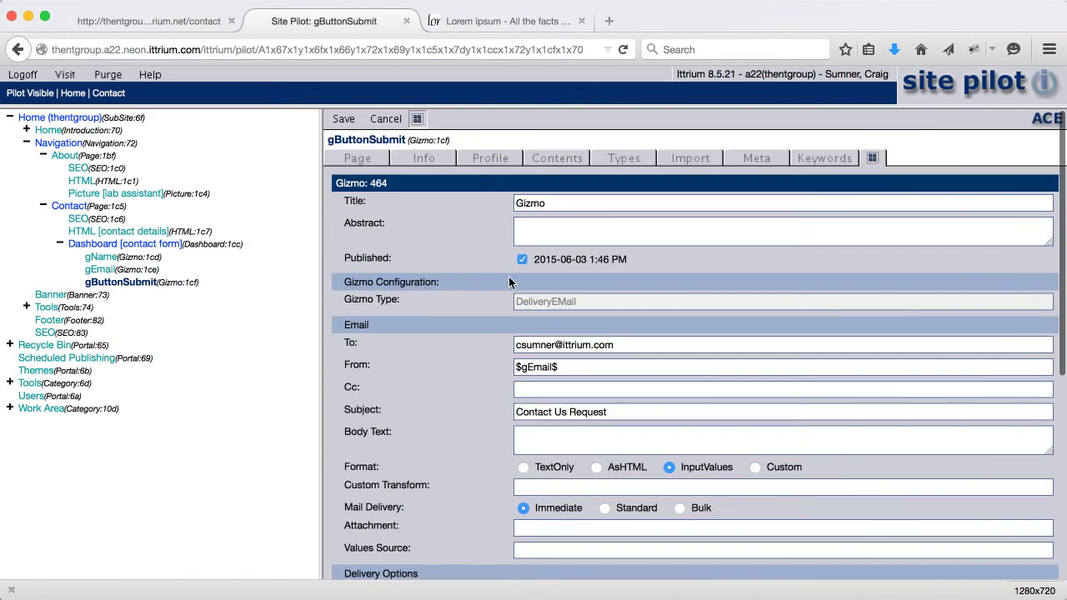
pyautogui.doubleClick(567, 202)
pyautogui.write('gDeli')
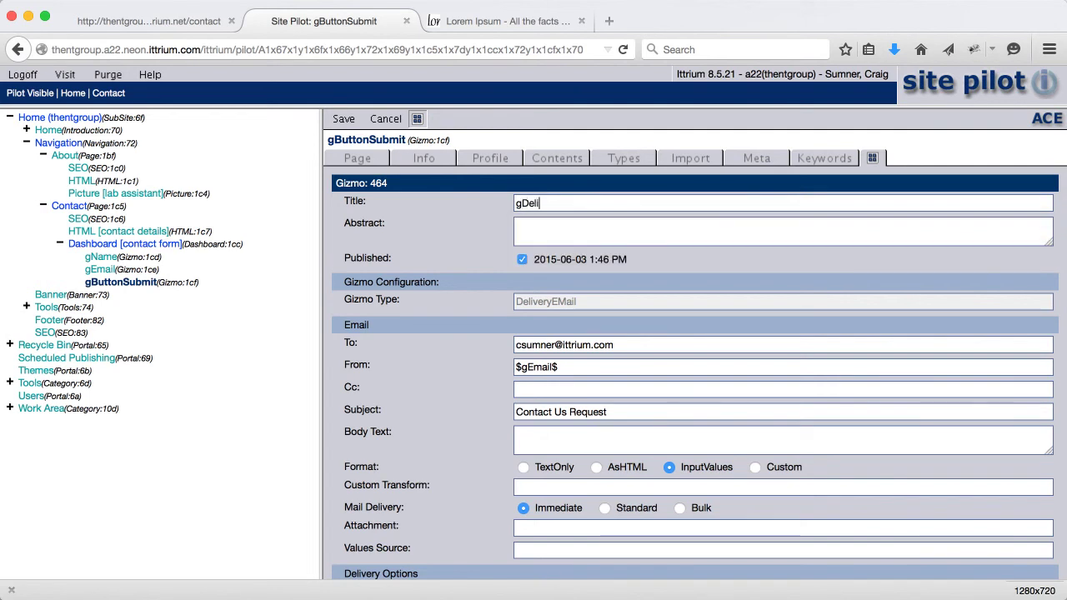
pyautogui.write('verEmail')
pyautogui.click(343, 119)
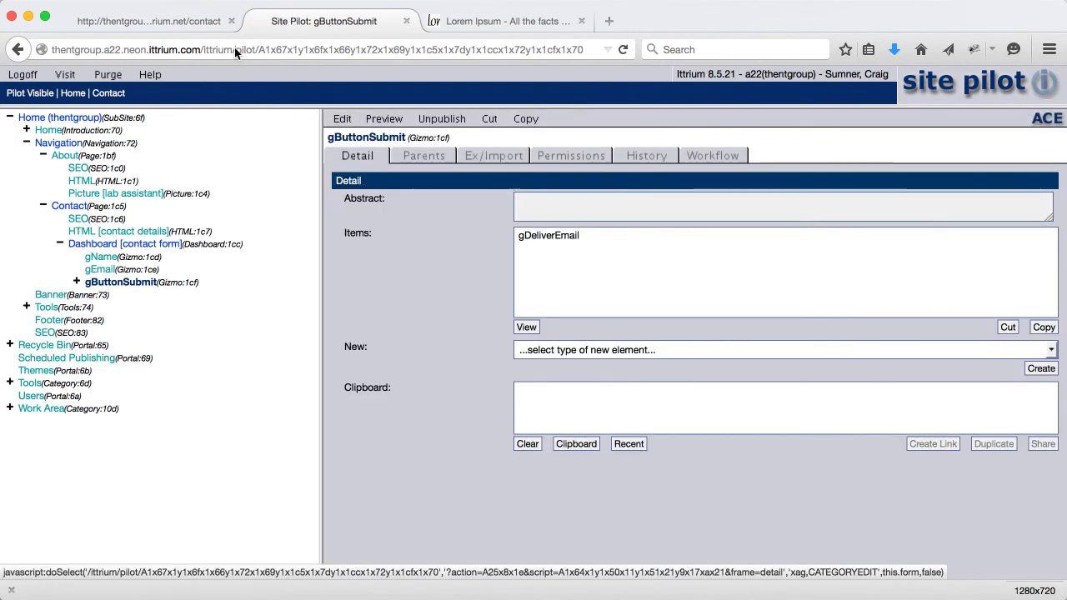
pyautogui.click(173, 20)
# Reload the Contact page, submit a test name and email address, and dismiss the thank-you alert
pyautogui.click(624, 52)
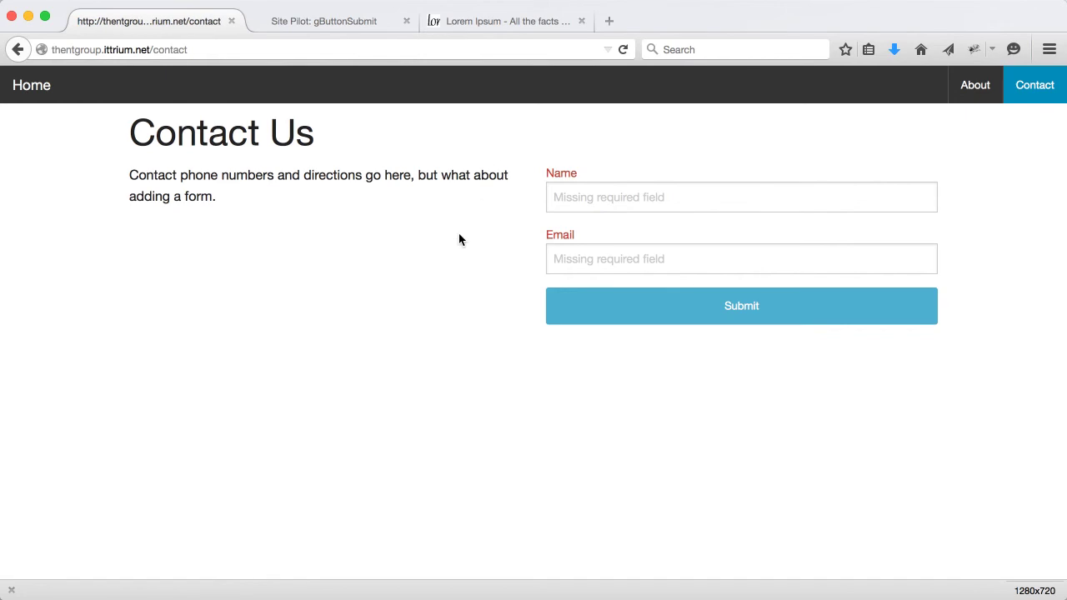
pyautogui.click(603, 198)
pyautogui.press('Tab')
pyautogui.click(740, 306)
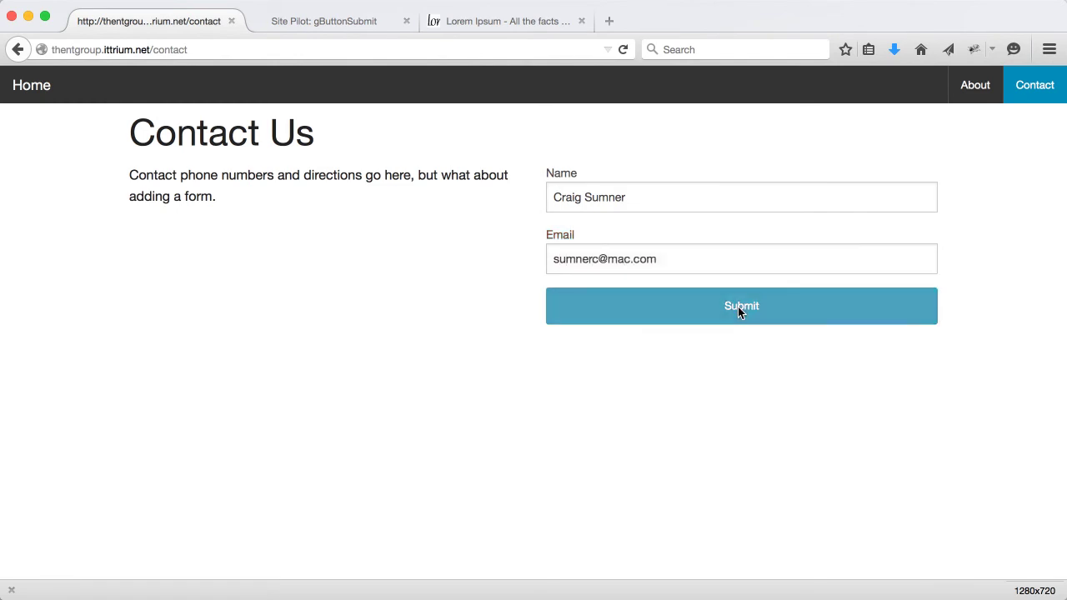
pyautogui.click(596, 299)
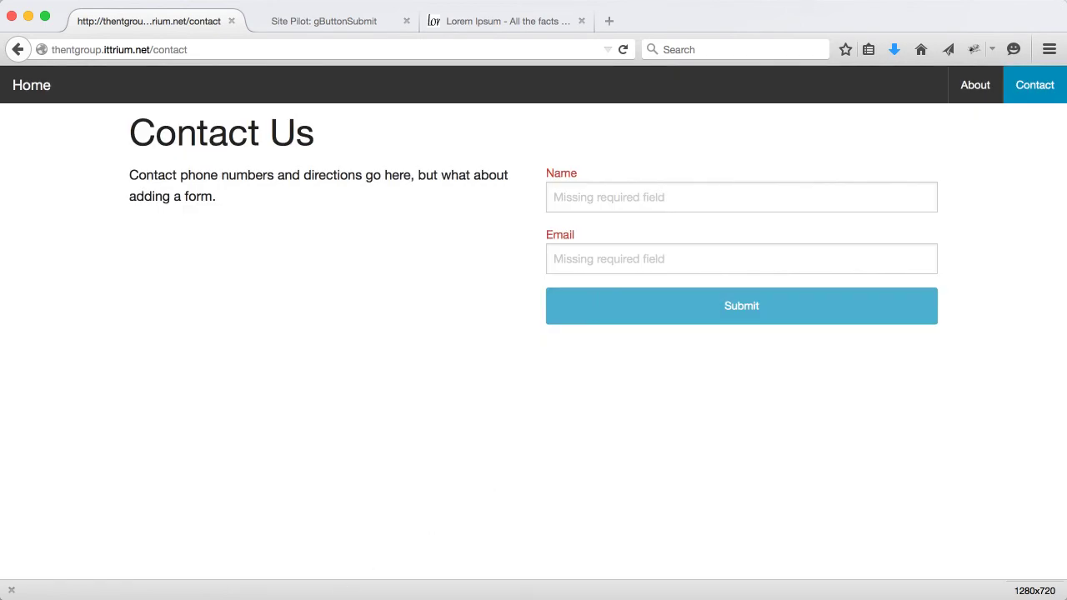
pyautogui.press('super+Tab')
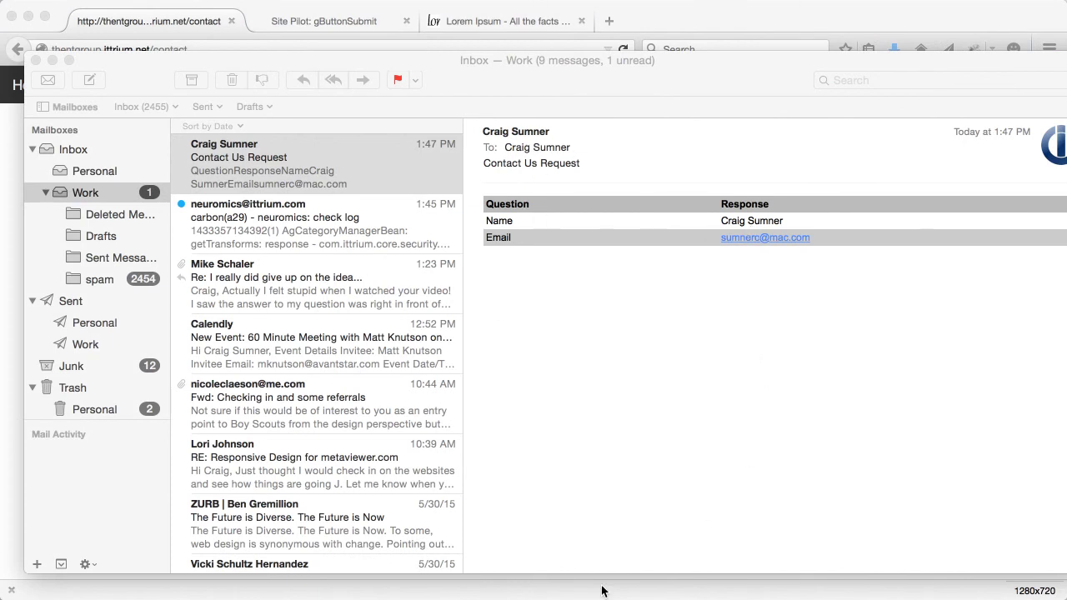
pyautogui.press('super+Tab')
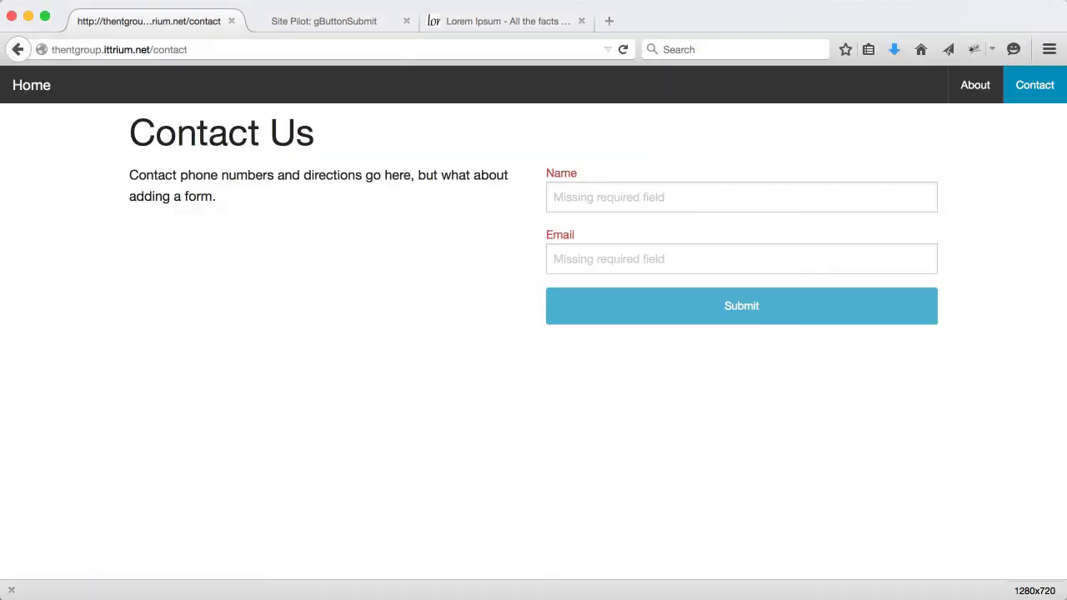